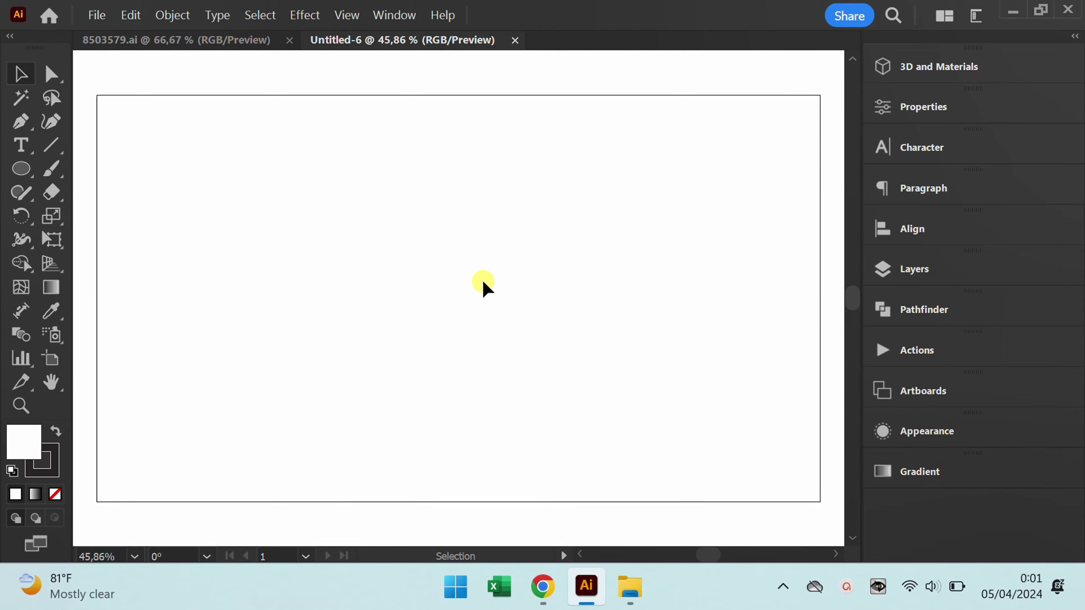
- Draw a vertical line extending past the artboard's top and bottom edges
left_click(58, 137)
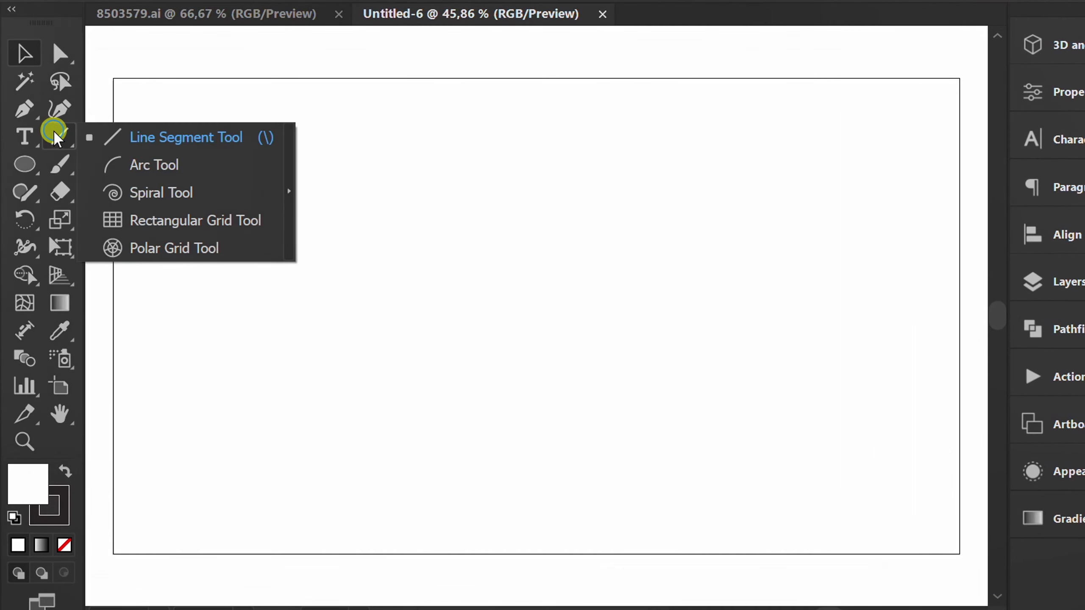
left_click(182, 137)
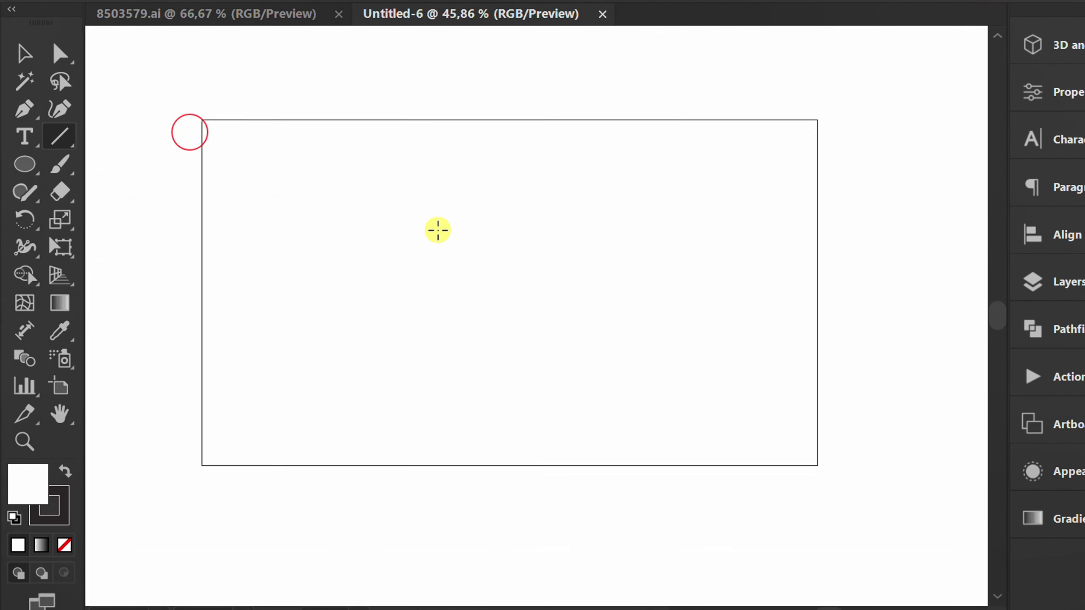
key("ctrl+minus")
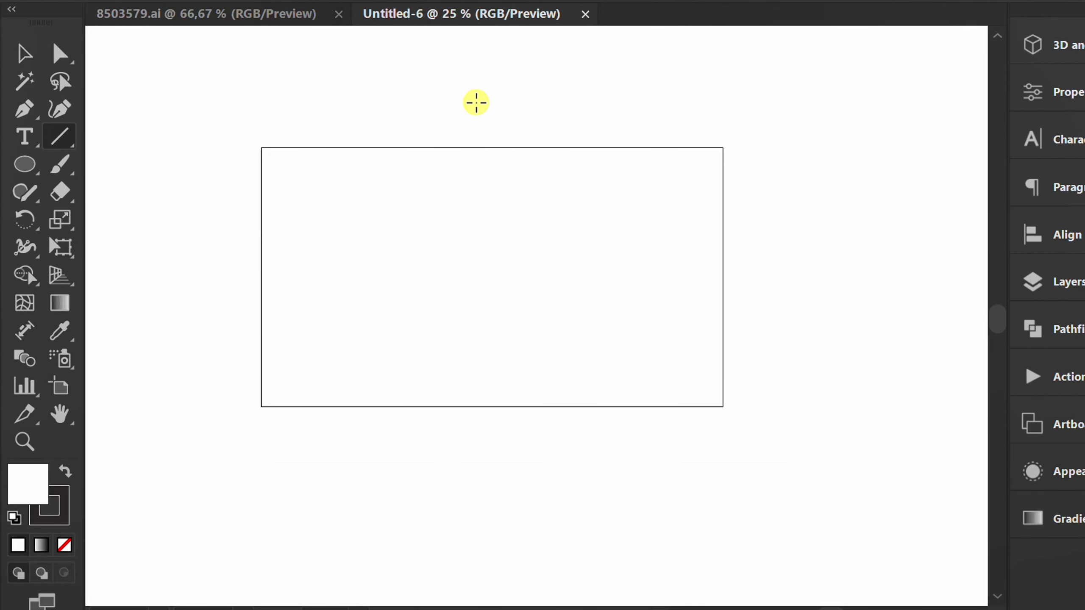
left_click_drag(476, 100, 471, 428)
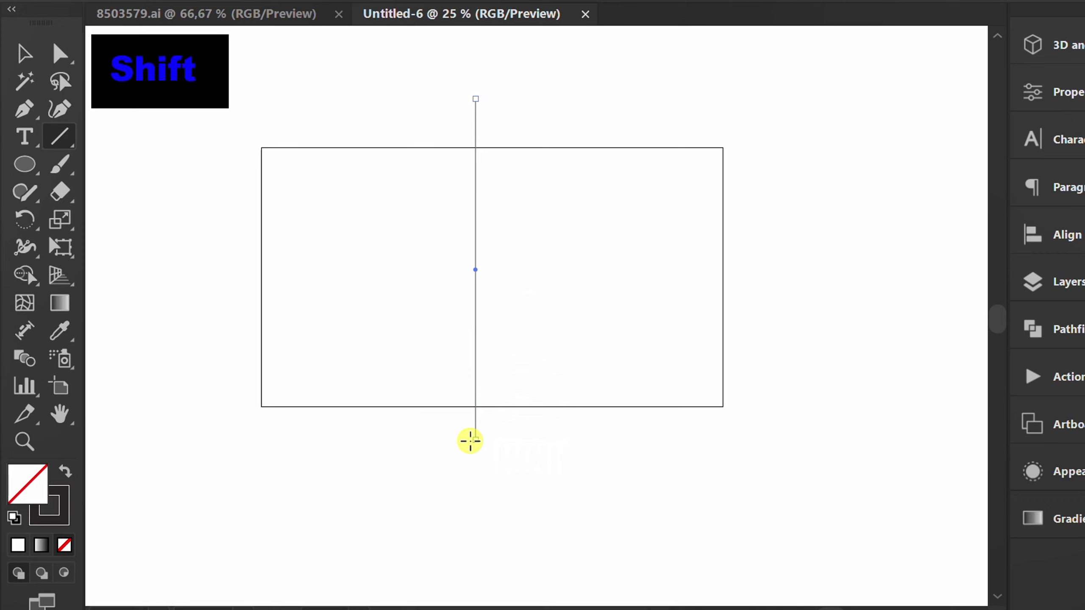
- Center the line horizontally on the artboard and convert it into a guide
key("v")
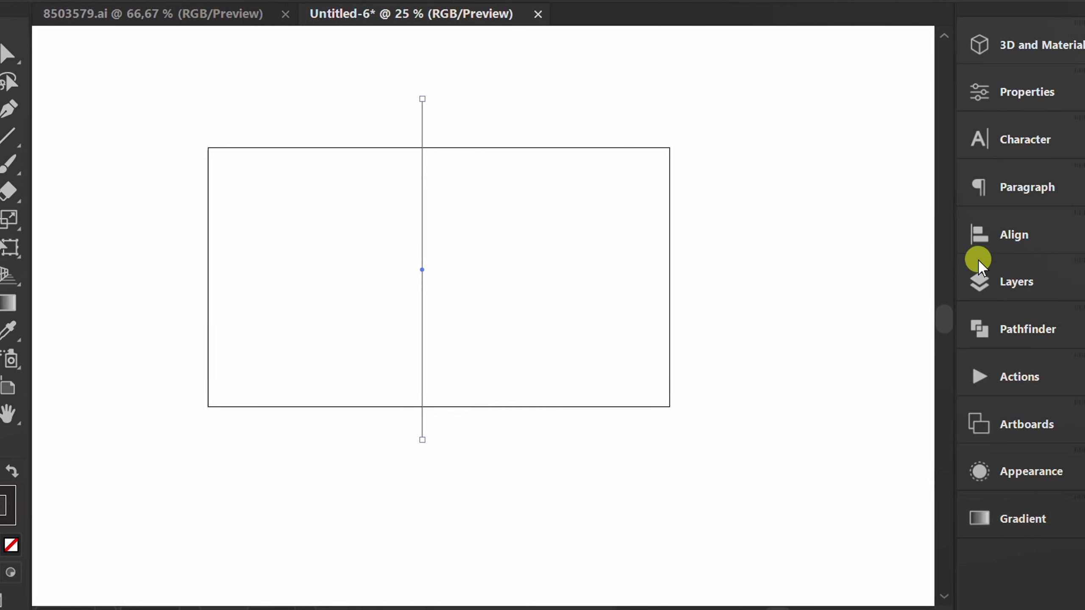
left_click(1013, 235)
left_click(724, 274)
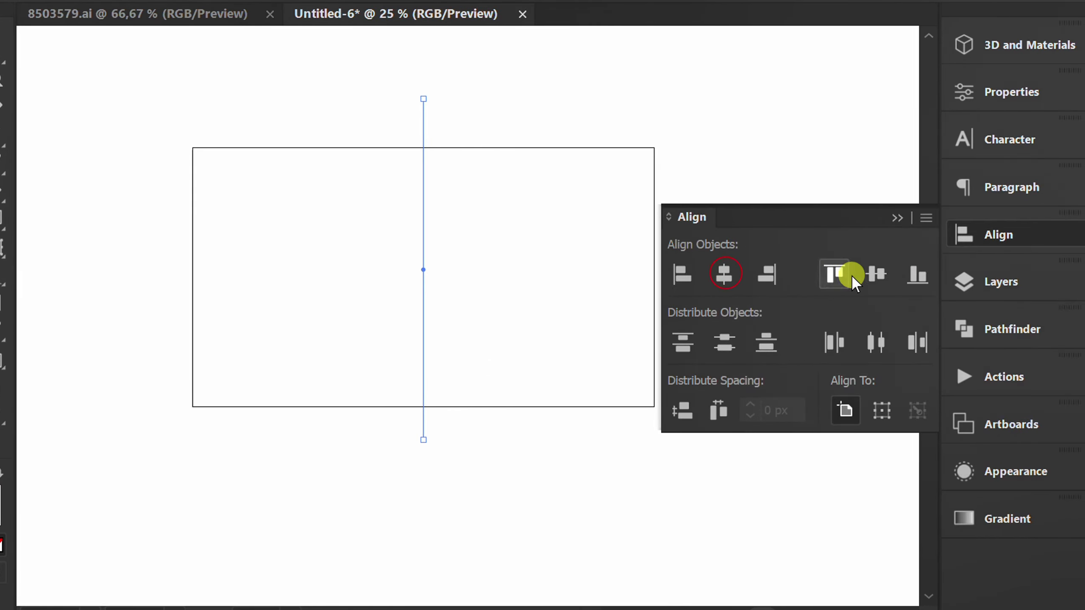
left_click(894, 222)
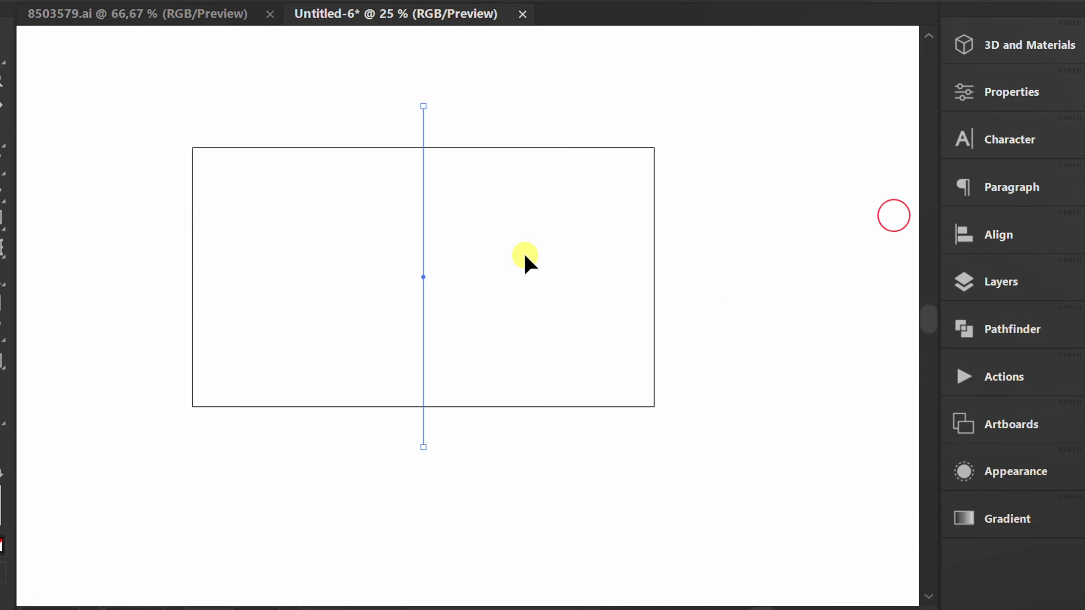
right_click(447, 203)
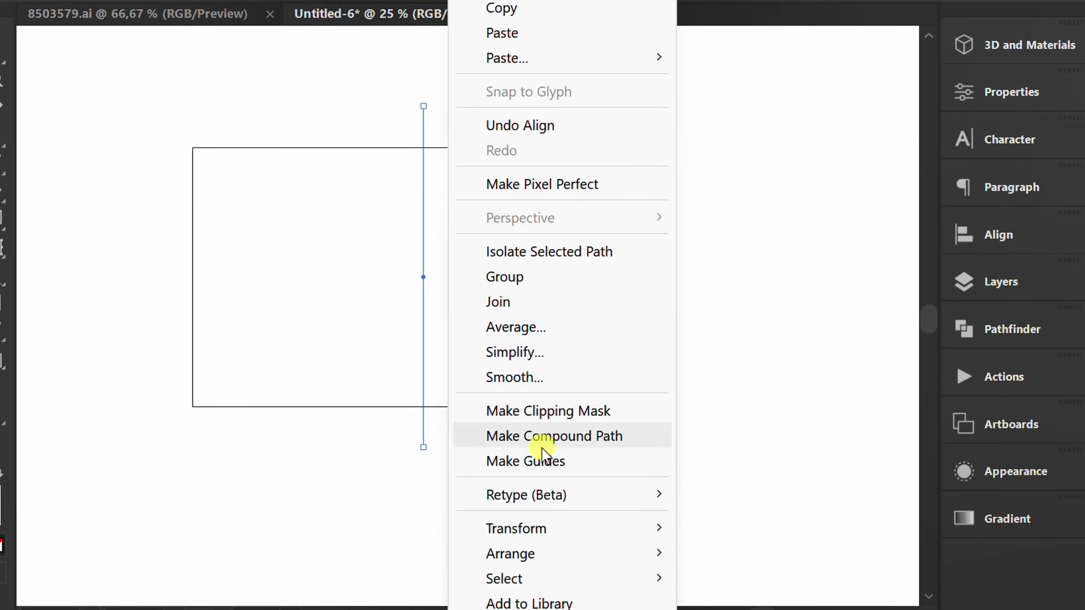
left_click(586, 457)
scroll(488, 306, "up", 1)
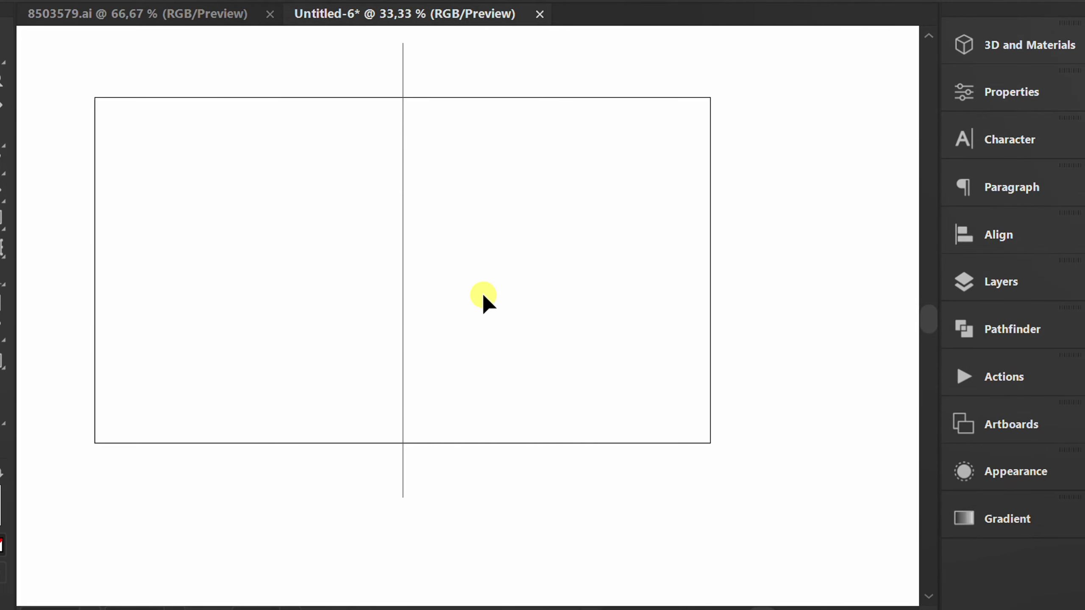
- Place the Asset 1@4x can drawing image on the artboard
left_click(119, 20)
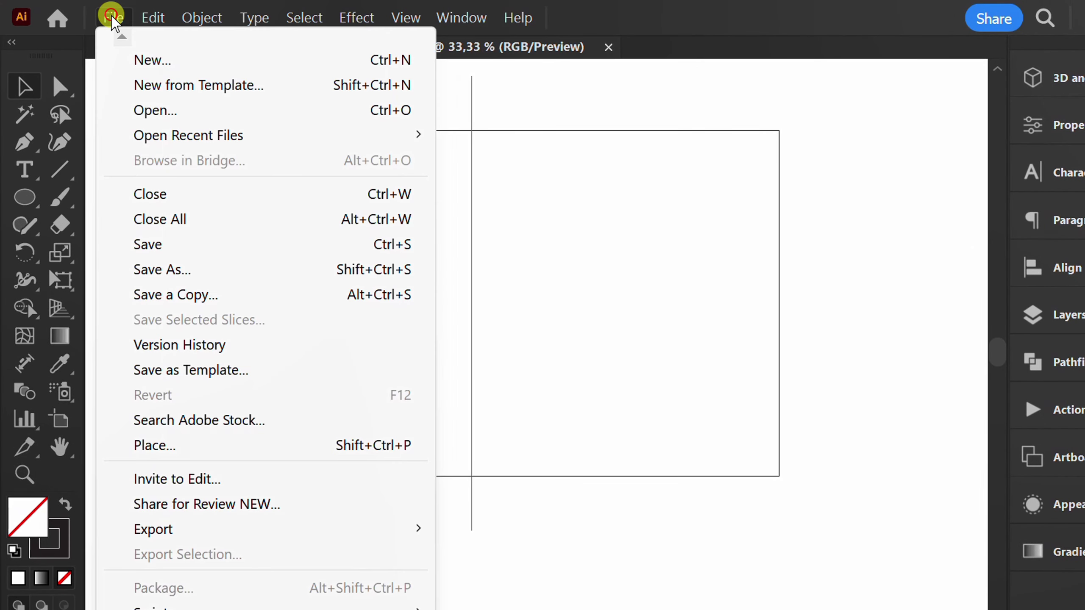
left_click(200, 445)
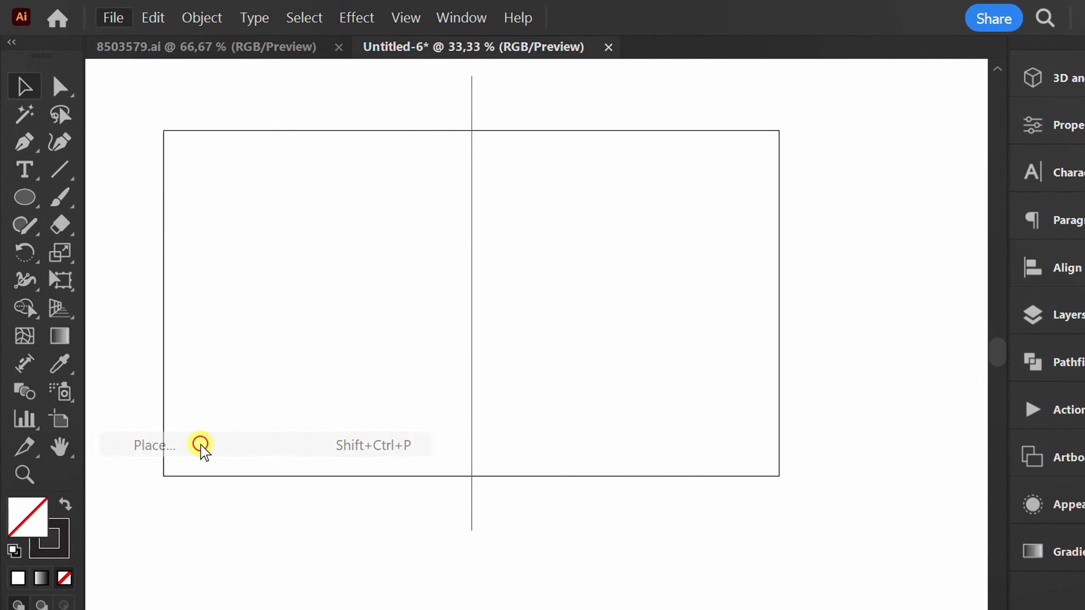
left_click(221, 348)
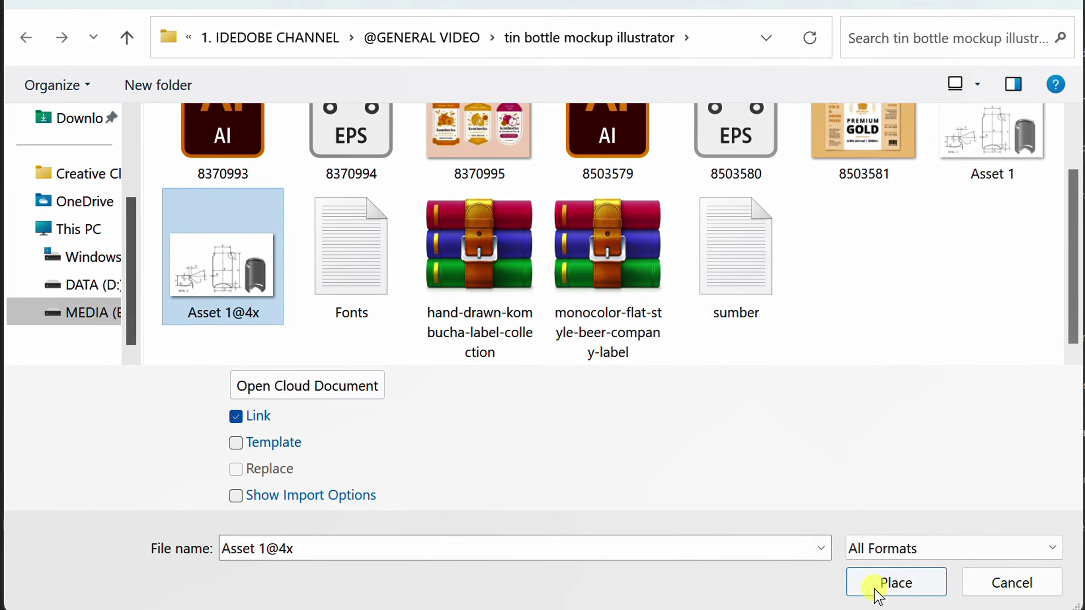
left_click(899, 603)
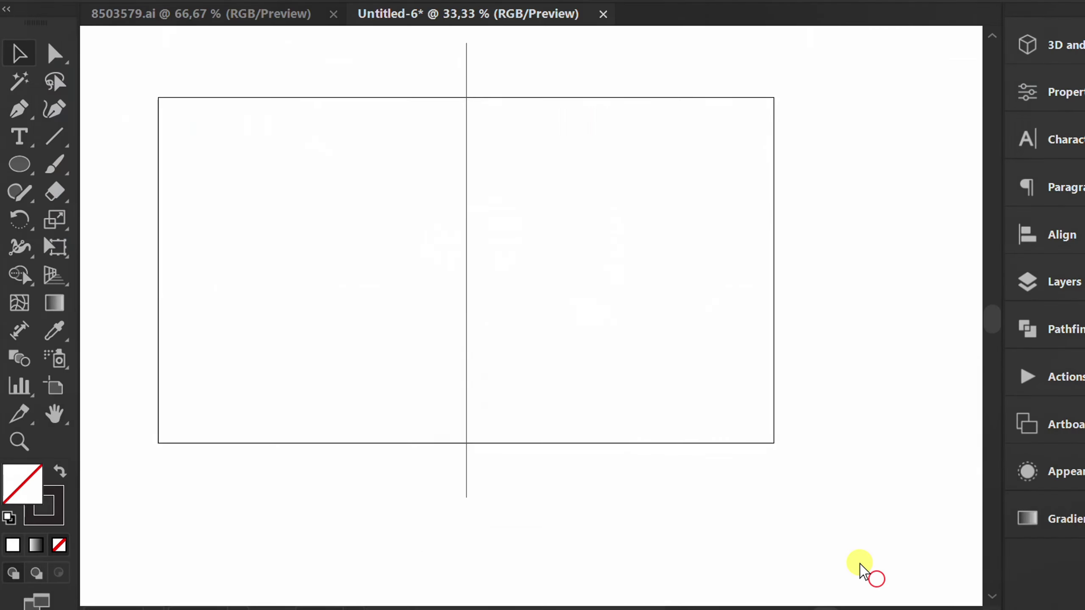
left_click_drag(278, 134, 693, 437)
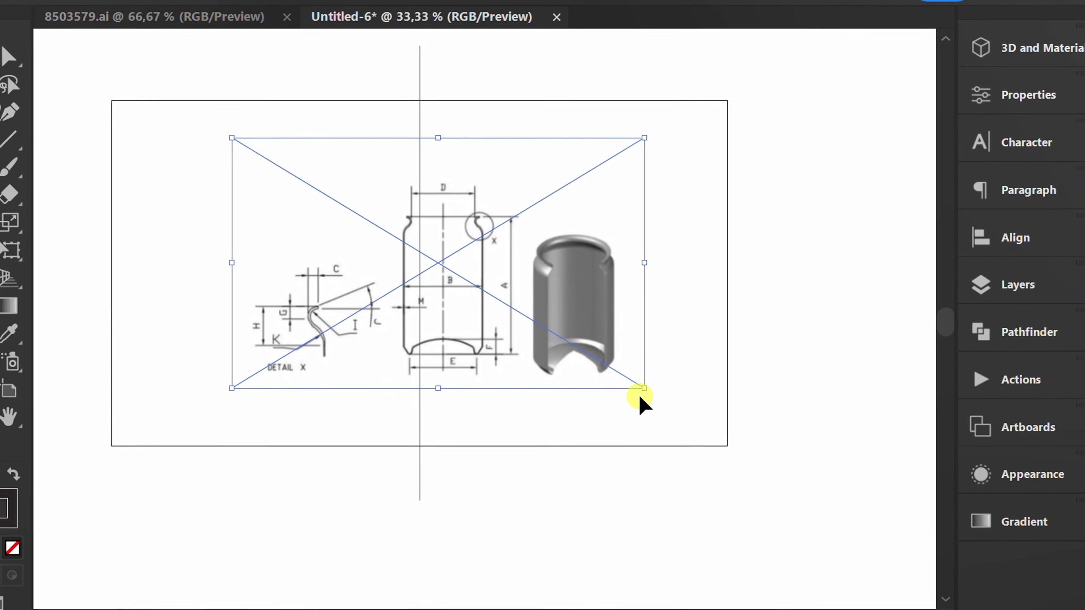
- Scale the placed image up proportionally from its corners
left_click_drag(625, 391, 693, 428)
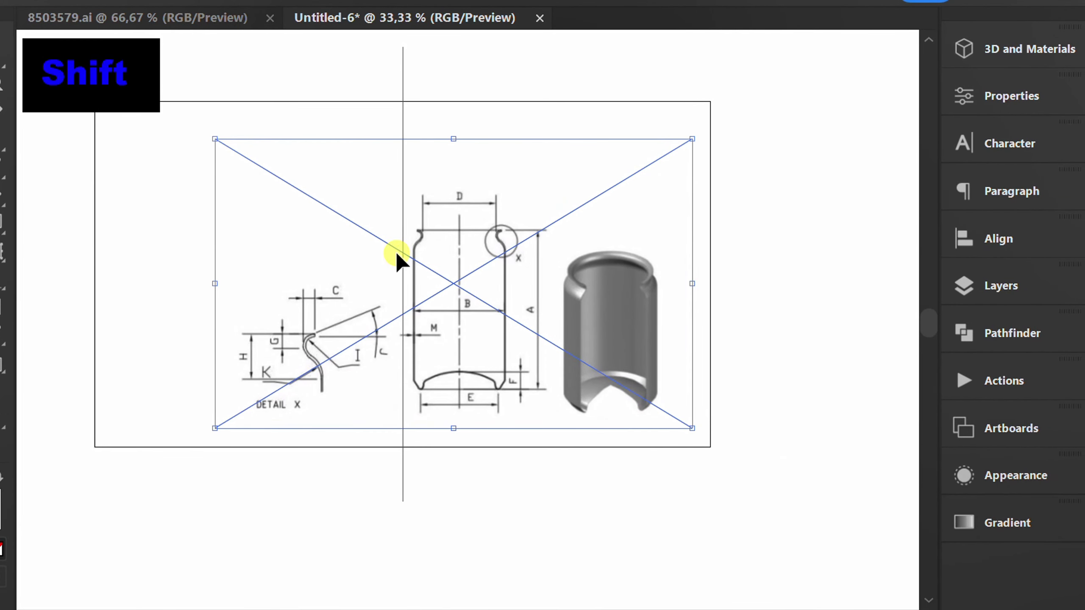
left_click_drag(217, 138, 178, 116)
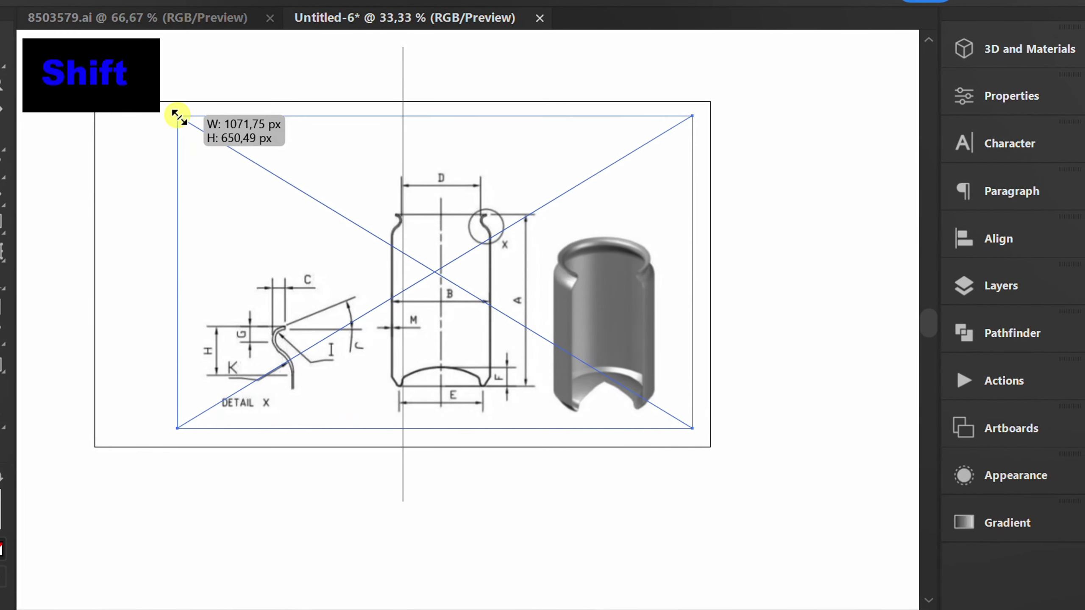
right_click(227, 172)
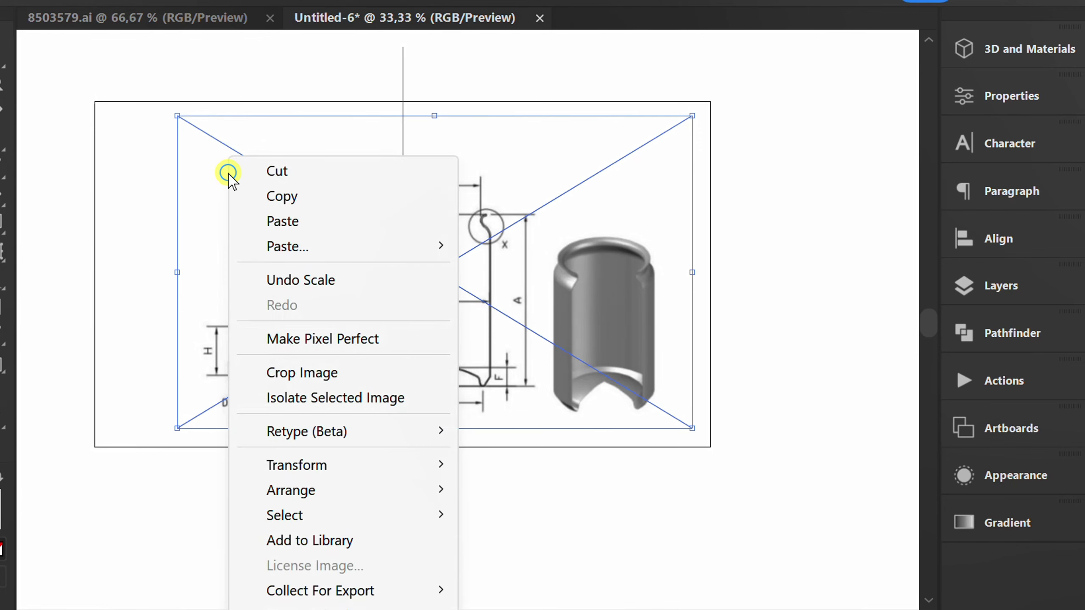
- Crop the image to the can outline, including its dimension lines and base
left_click(302, 373)
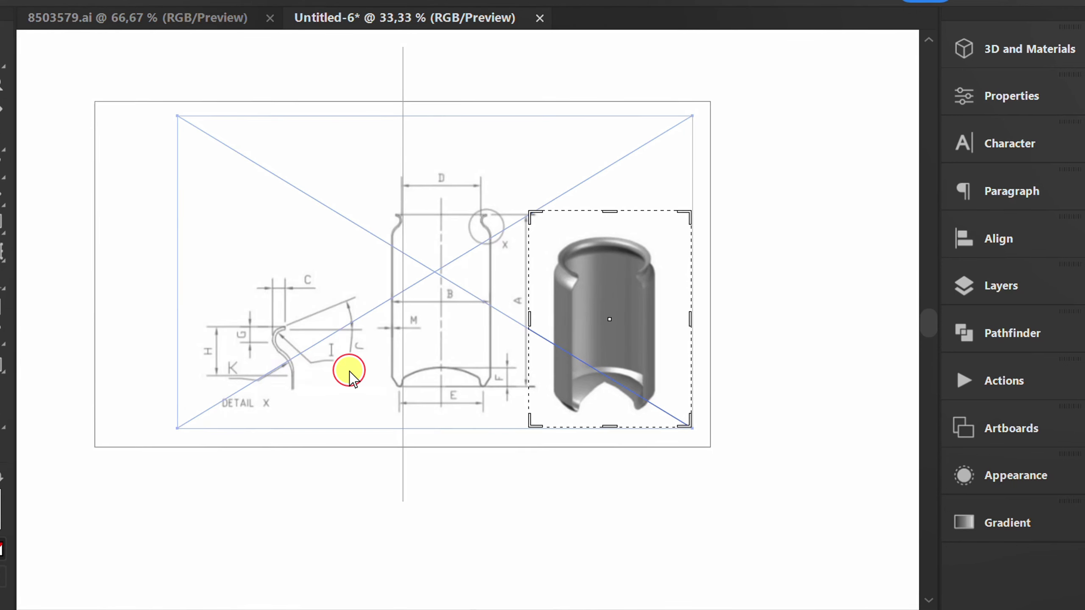
left_click_drag(574, 321, 447, 268)
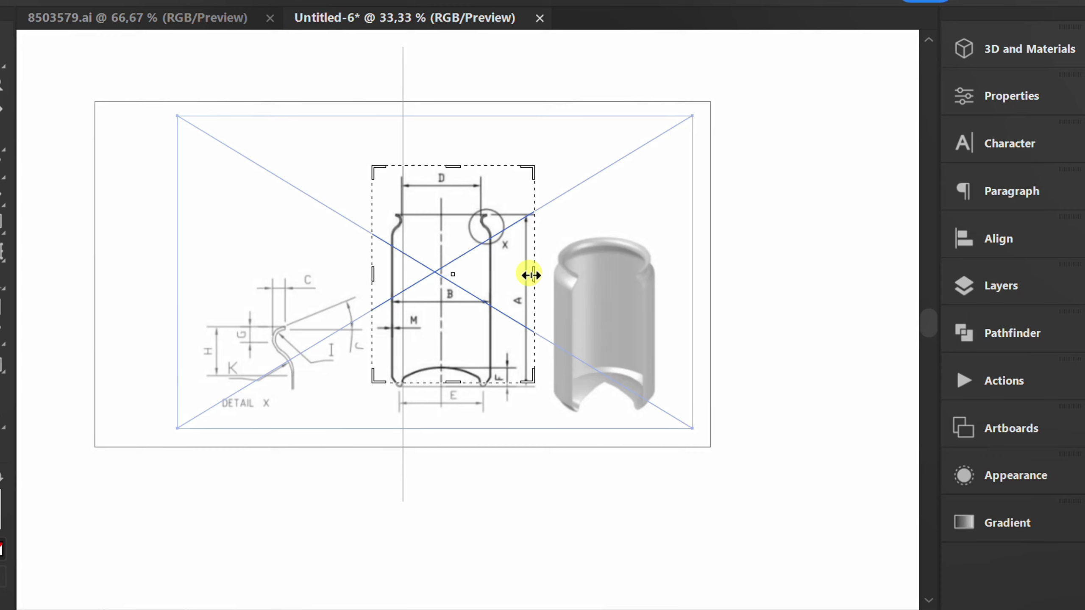
left_click_drag(530, 275, 536, 276)
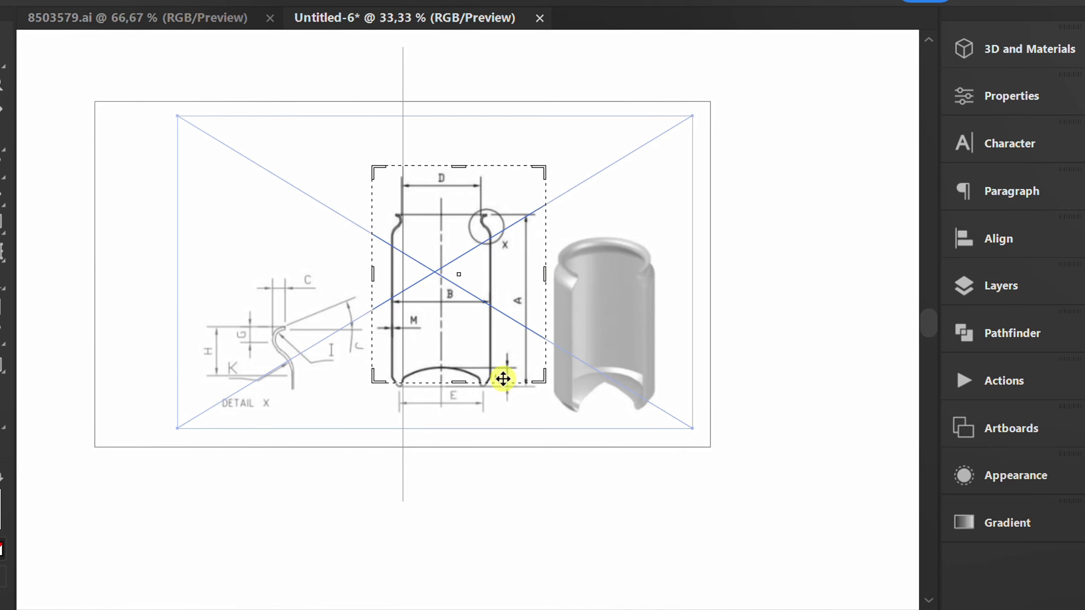
left_click_drag(457, 381, 463, 422)
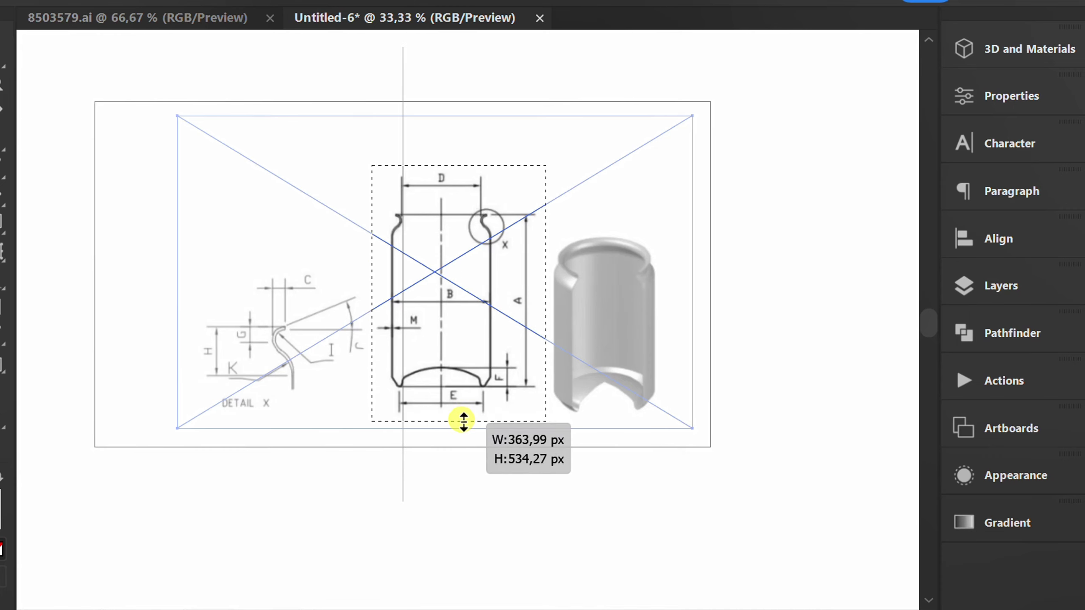
key("Return")
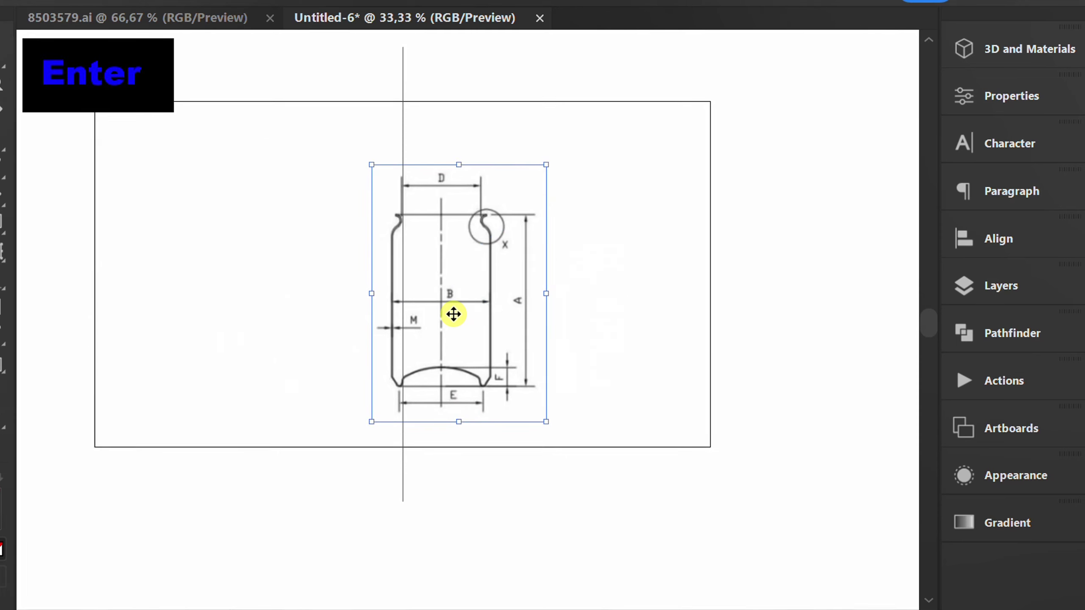
- Align the cropped drawing's centre axis with the vertical guide and lock it
left_click_drag(452, 313, 401, 288)
scroll(398, 242, "up", 5)
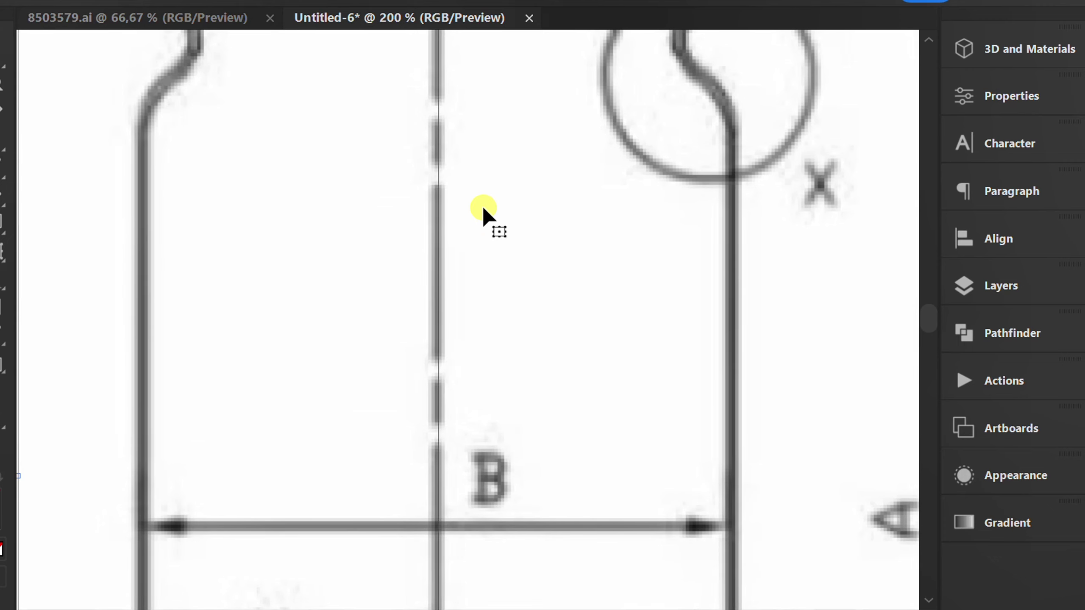
scroll(482, 205, "down", 2)
scroll(483, 205, "down", 2)
scroll(478, 209, "down", 1)
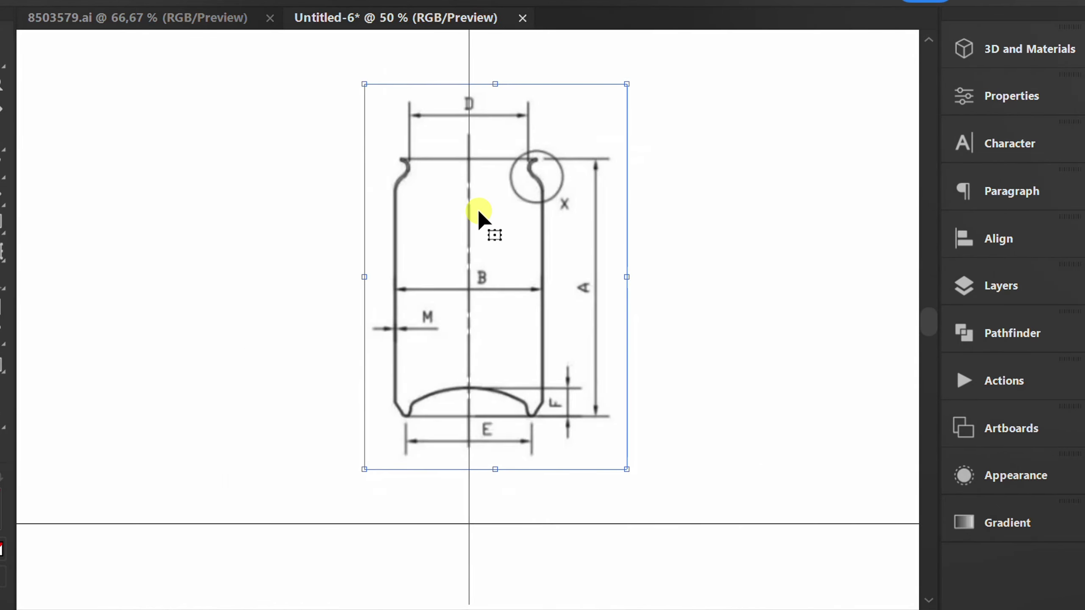
key("ctrl+2")
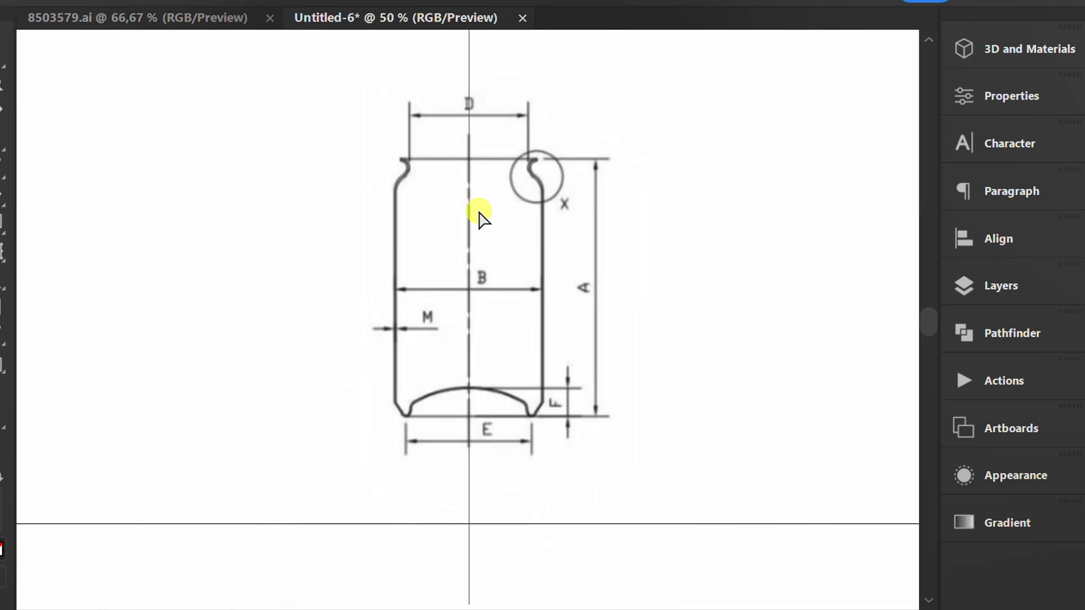
key("p")
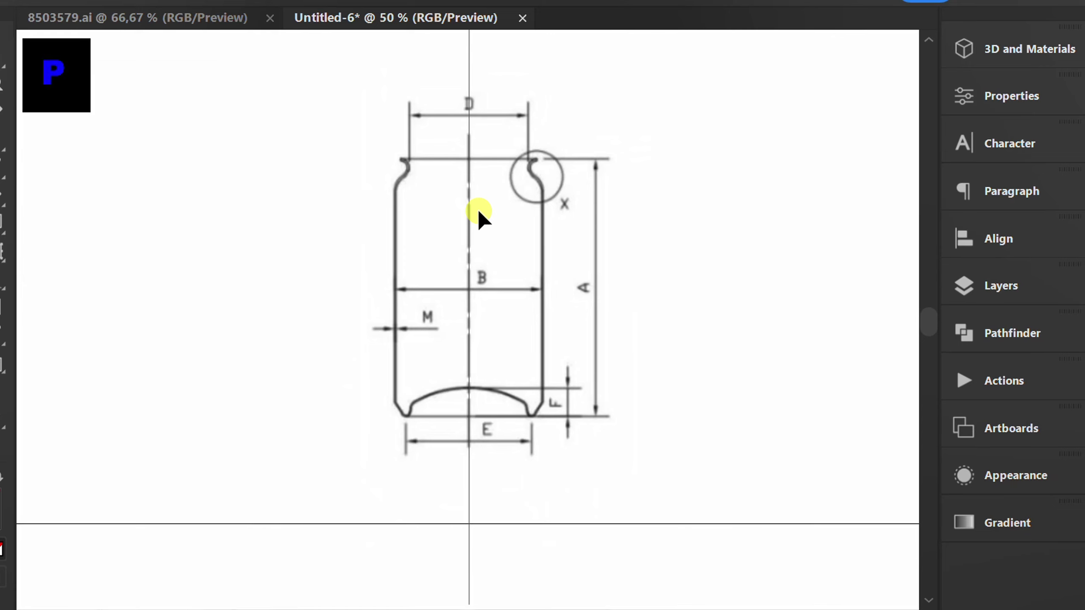
scroll(508, 162, "up", 4)
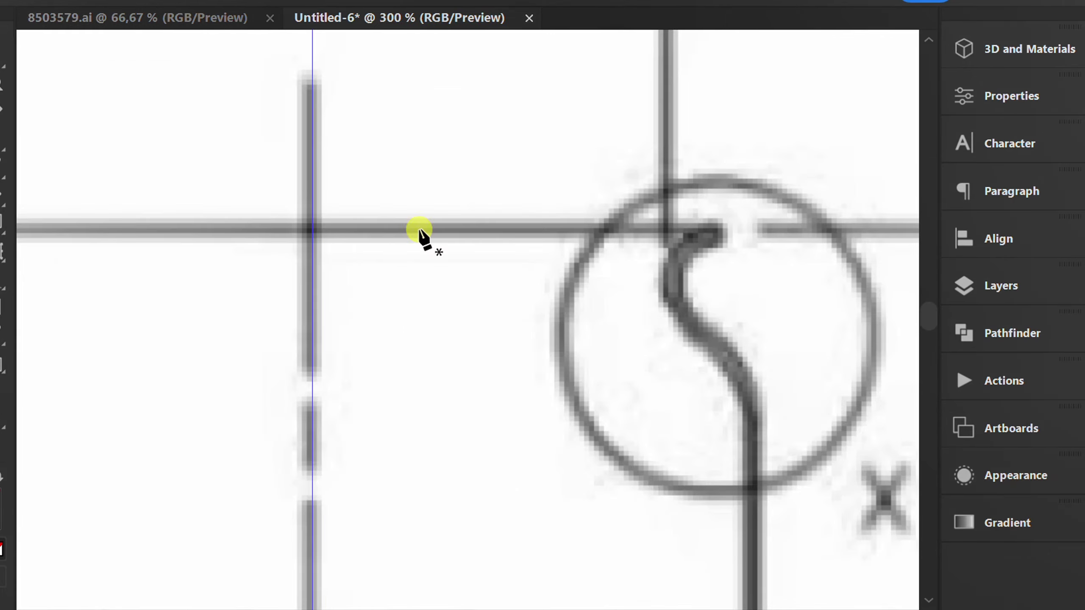
- Pen-trace the right half-profile from the centreline top, down the rim curl, to the groove corners
left_click(314, 231)
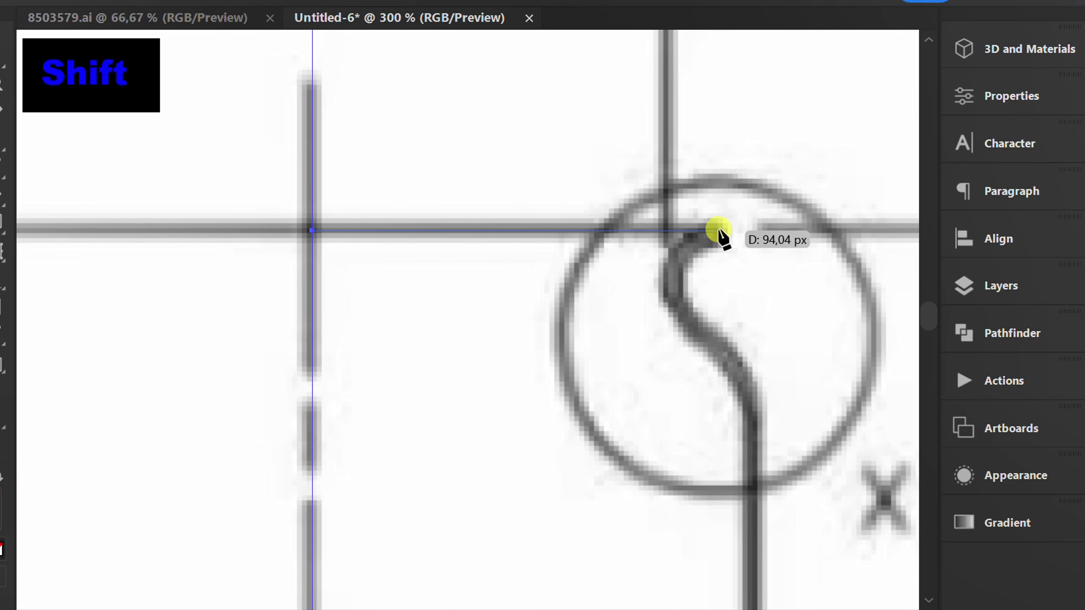
scroll(718, 234, "up", 3)
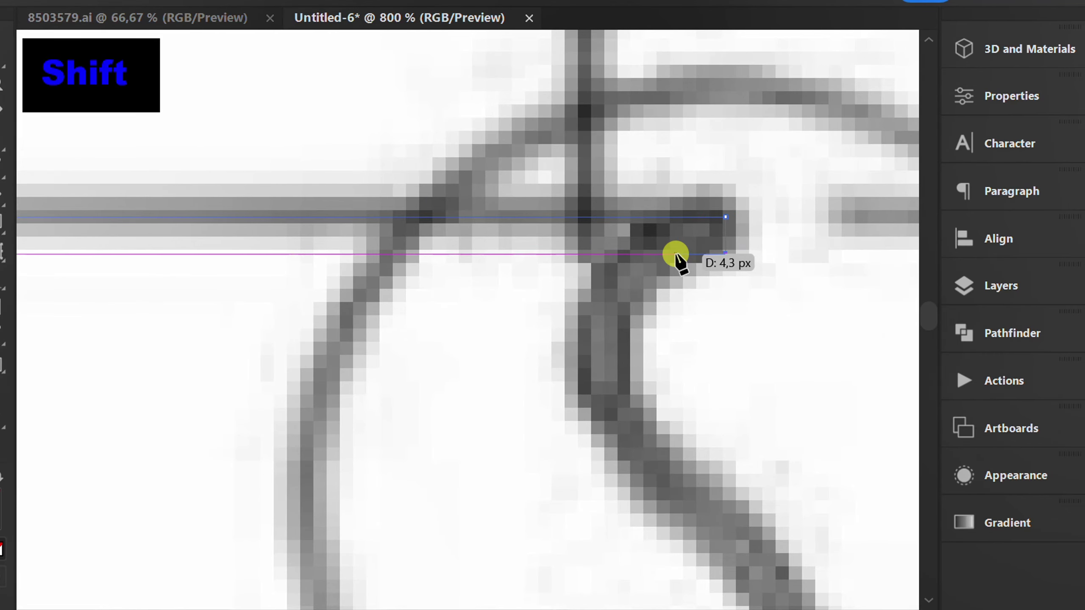
left_click(604, 405)
key("space")
left_click_drag(678, 326, 585, 194)
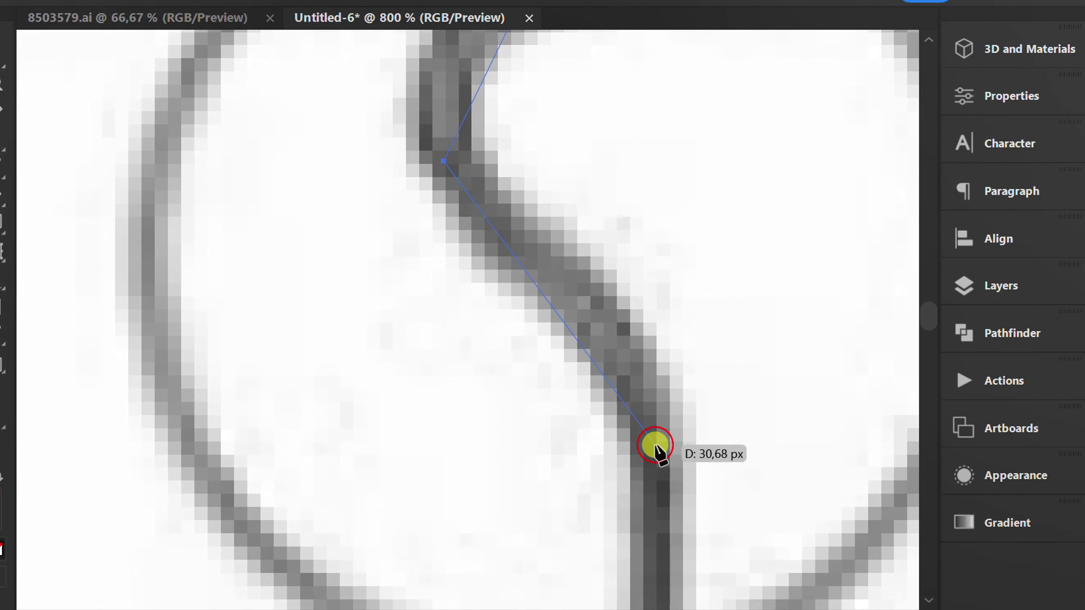
scroll(657, 446, "down", 4)
scroll(656, 446, "down", 3)
scroll(661, 475, "up", 6)
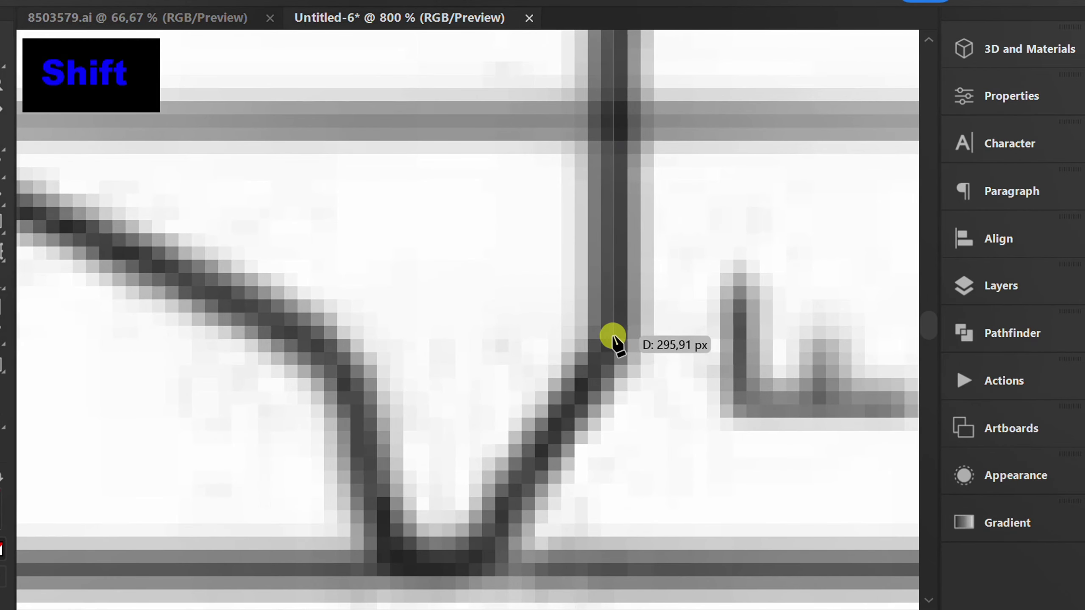
scroll(612, 339, "up", 2)
left_click(526, 458, "shift")
left_click(424, 462, "shift")
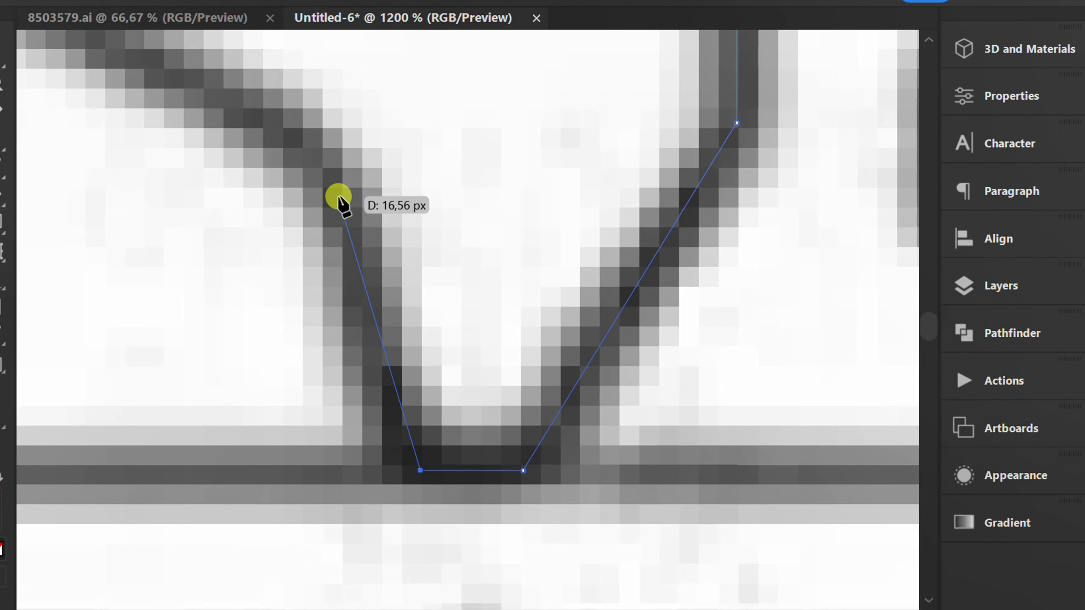
scroll(339, 201, "down", 4)
scroll(313, 237, "up", 3)
scroll(314, 237, "down", 5)
scroll(424, 399, "up", 3)
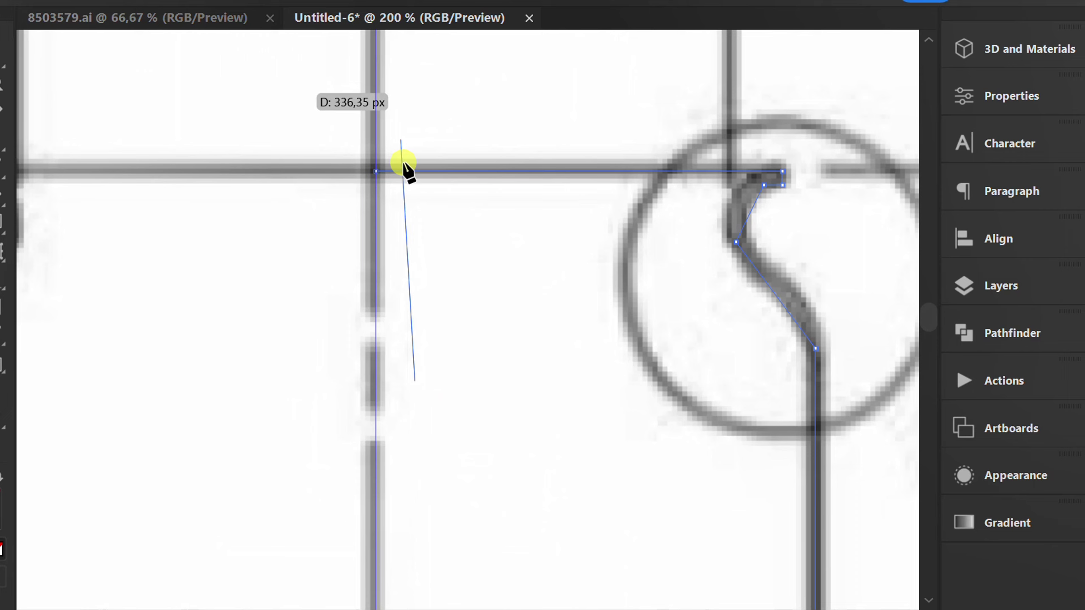
scroll(405, 166, "up", 2)
scroll(487, 234, "down", 3)
scroll(547, 265, "up", 6)
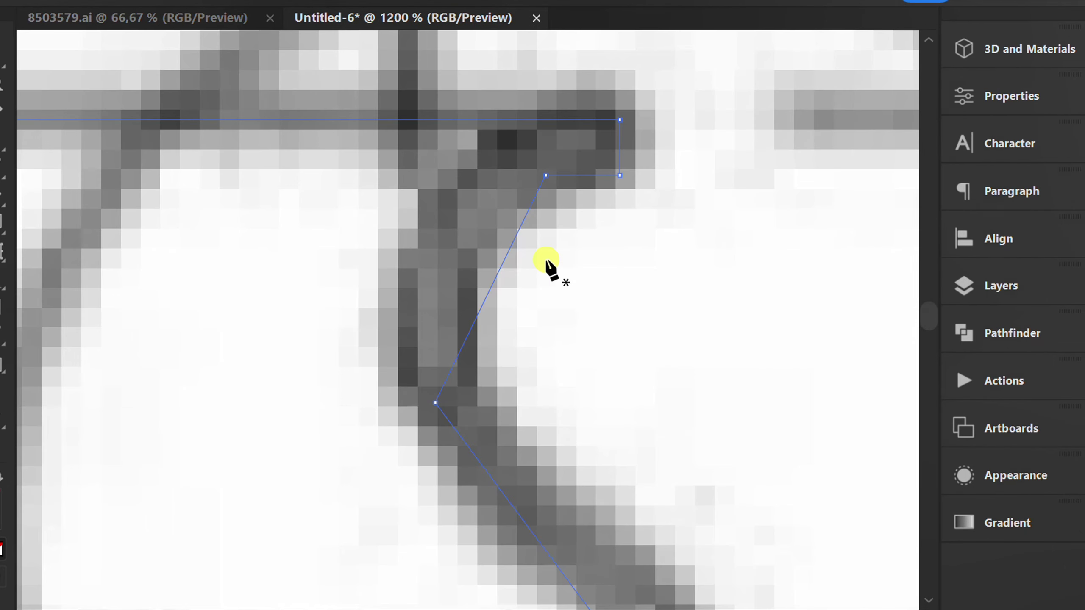
key("alt")
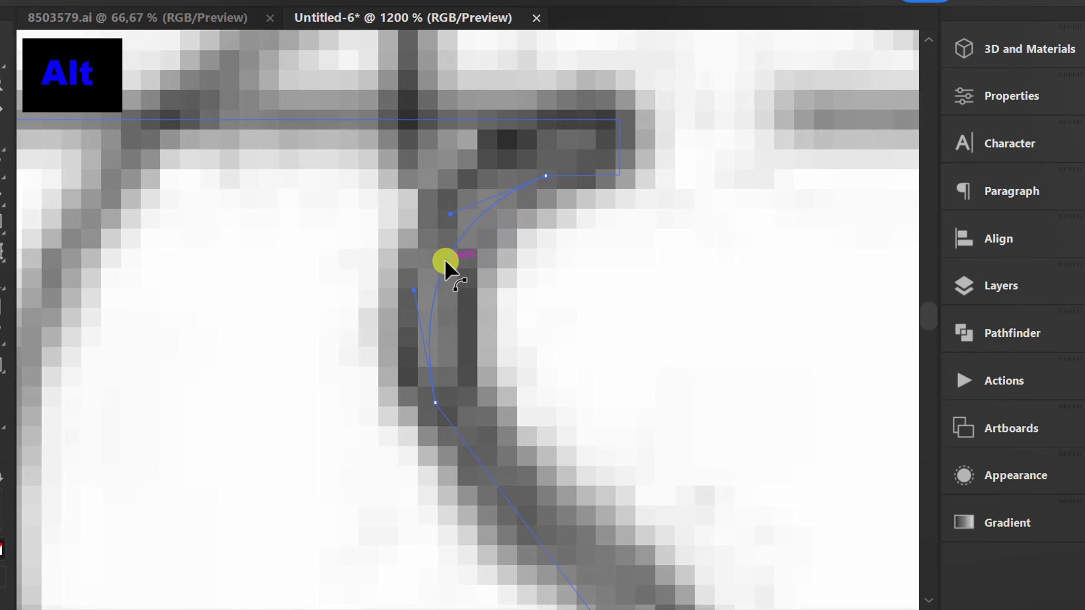
scroll(448, 259, "down", 3)
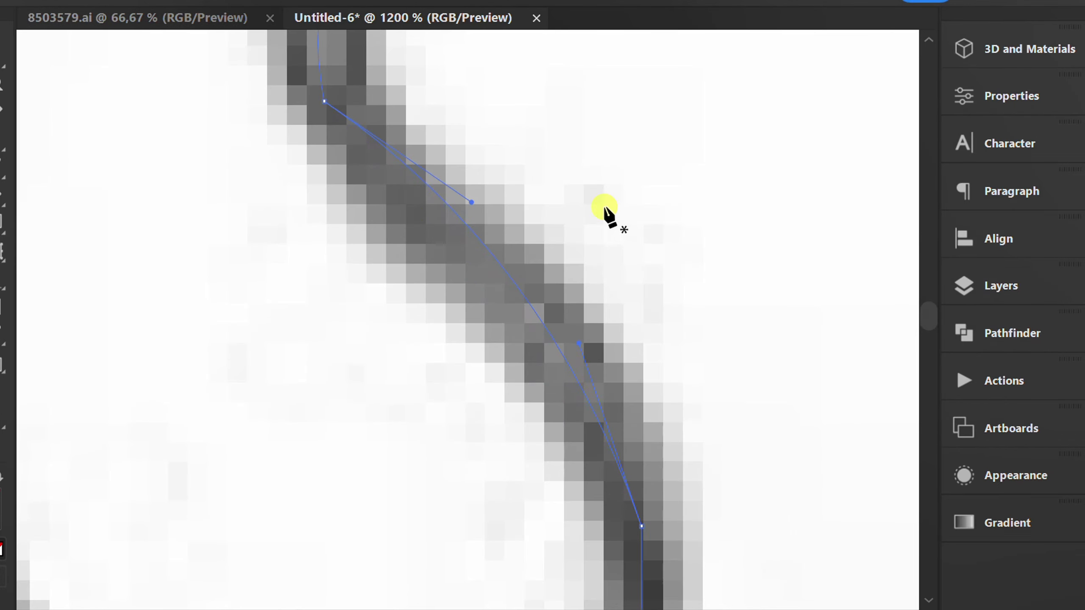
scroll(593, 212, "down", 3)
scroll(652, 356, "down", 2)
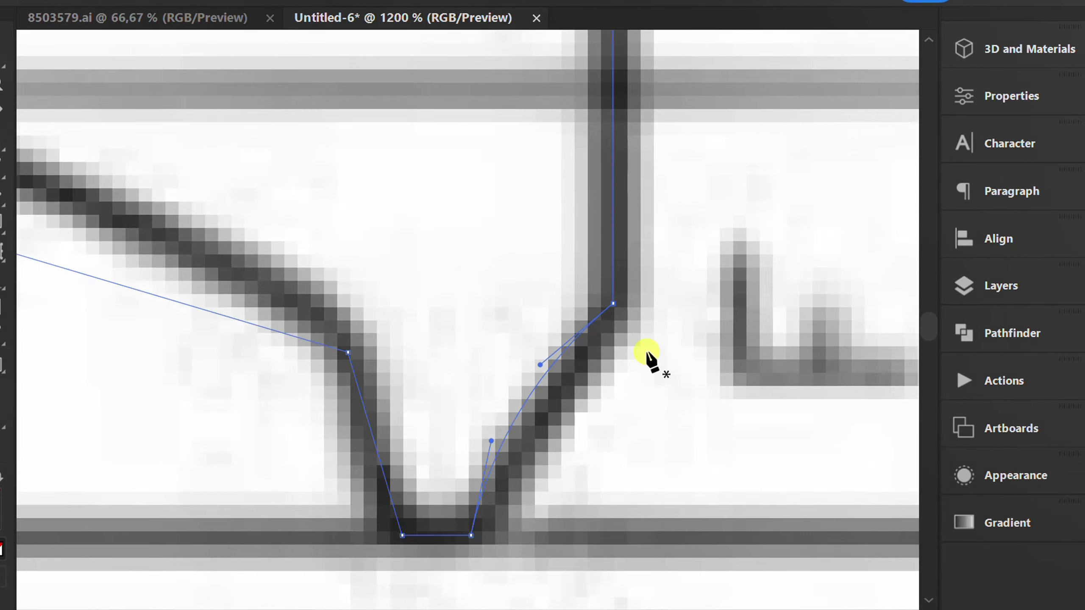
scroll(536, 375, "up", 2)
scroll(553, 351, "down", 2)
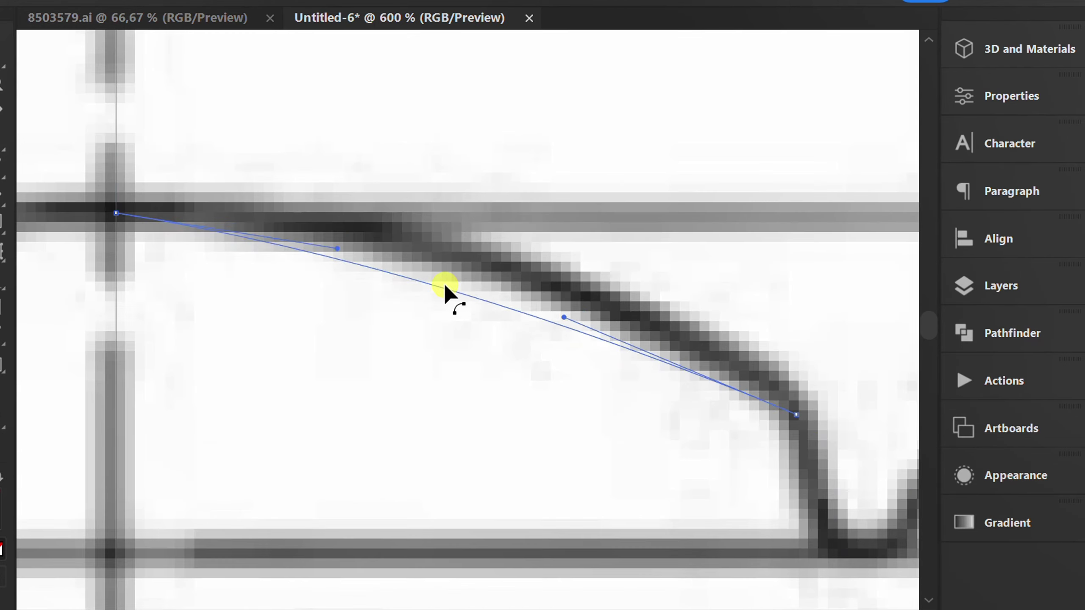
scroll(488, 280, "down", 1)
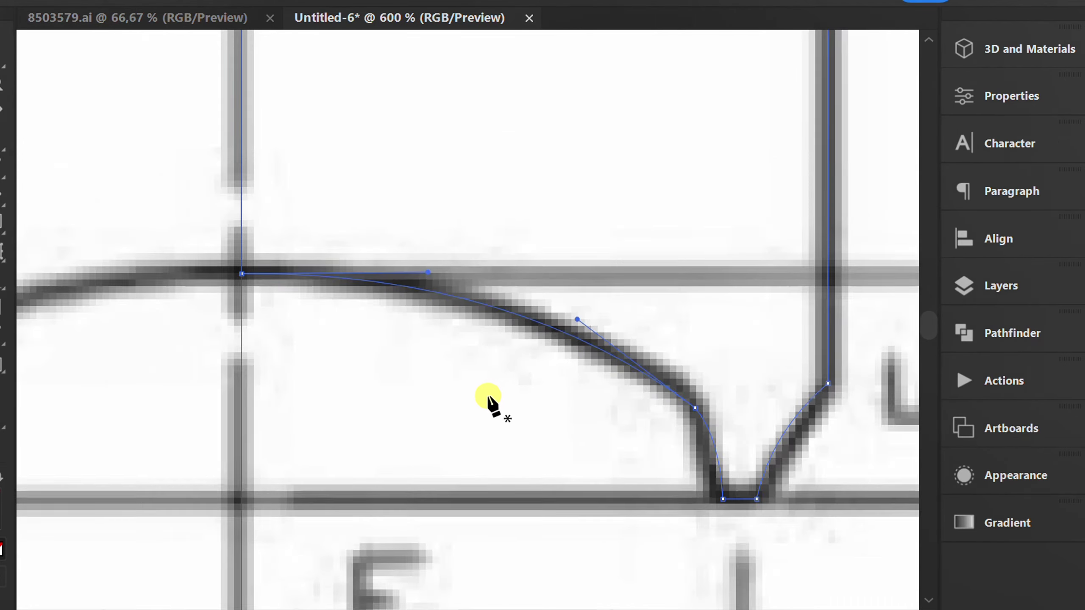
scroll(487, 398, "down", 2)
scroll(466, 407, "down", 1)
scroll(542, 68, "up", 1)
scroll(525, 93, "up", 2)
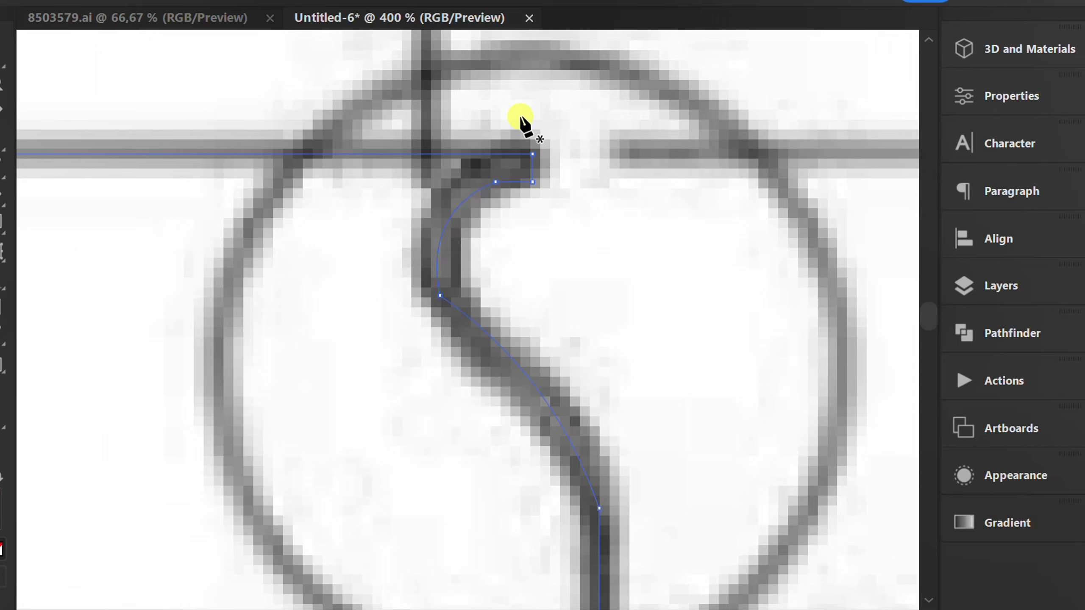
scroll(526, 119, "up", 2)
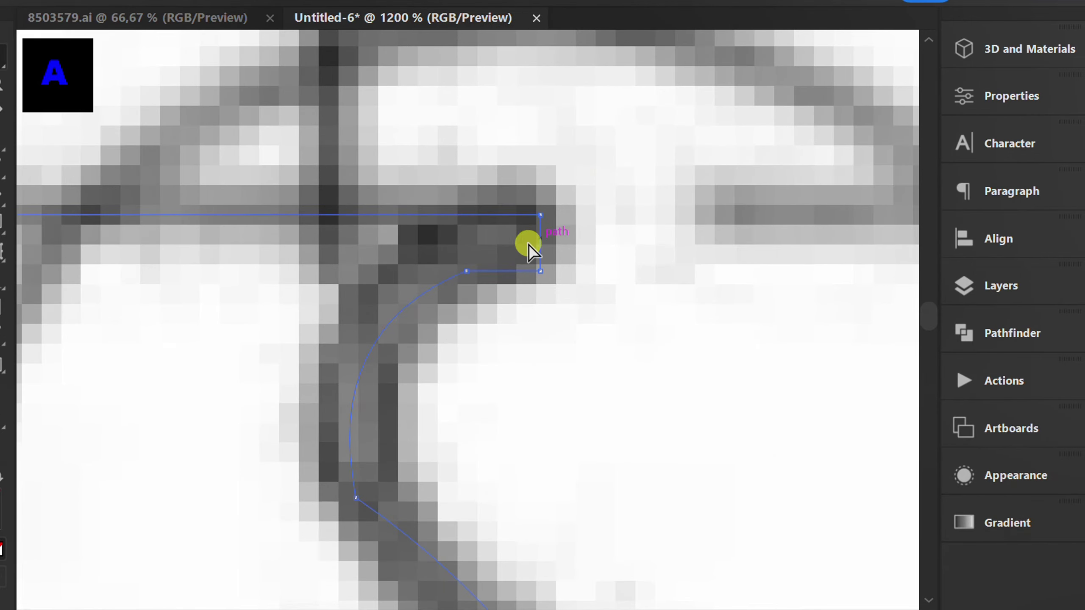
scroll(559, 229, "up", 1)
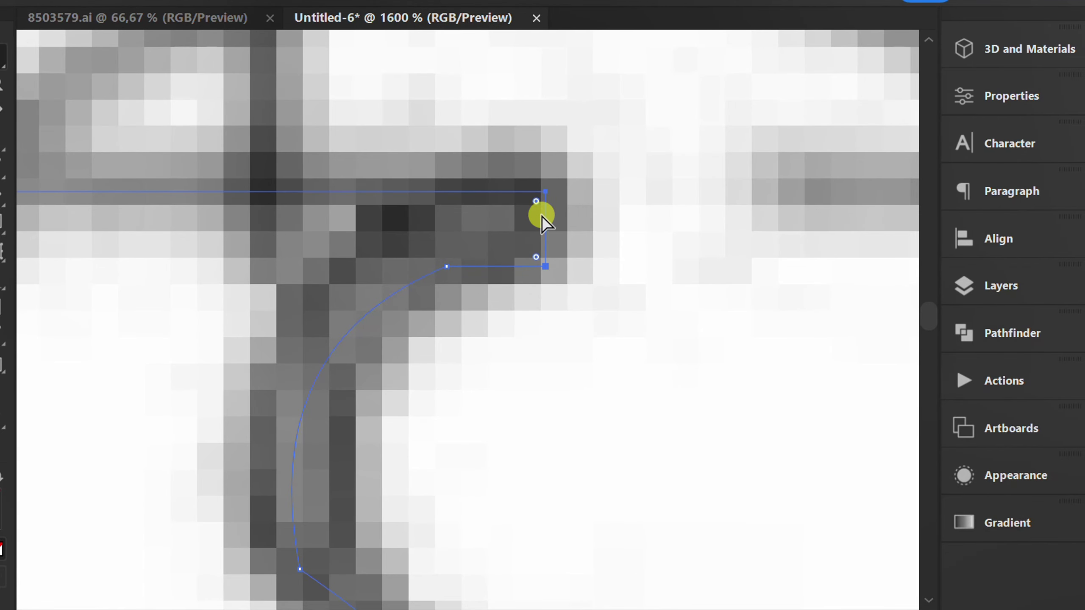
- Round the rim lip, curl-to-wall, groove and domed-base corners using the live corner widgets
left_click_drag(545, 212, 453, 270)
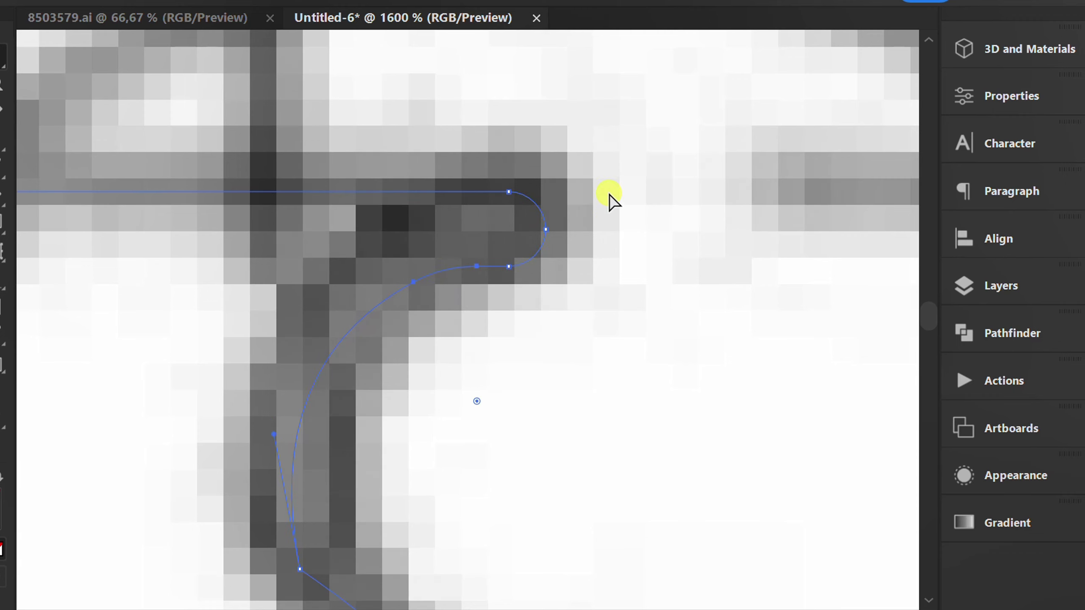
scroll(614, 200, "down", 5)
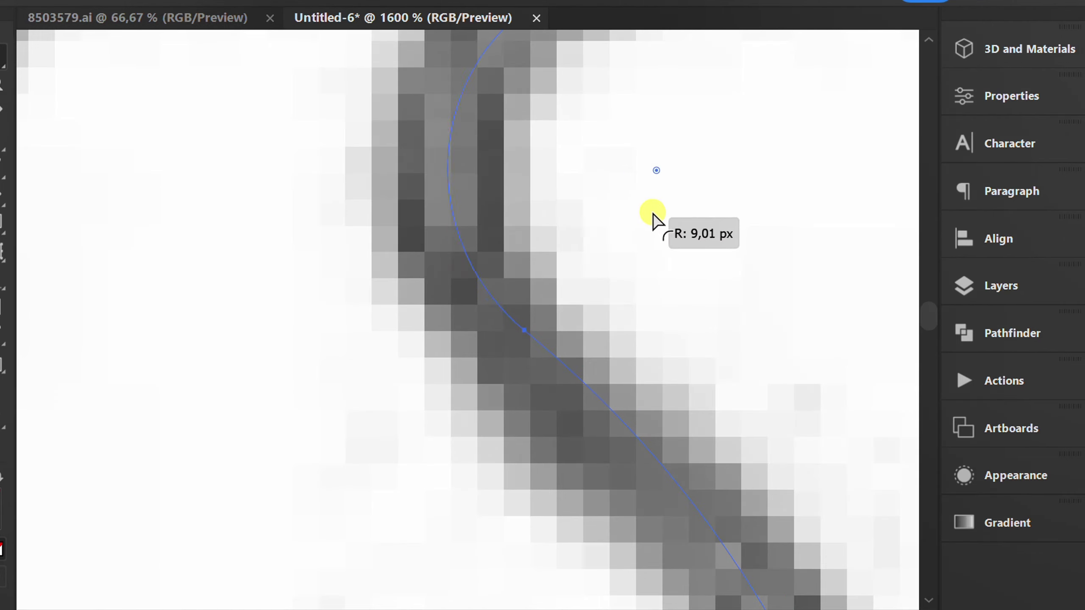
scroll(652, 211, "down", 3)
scroll(462, 213, "down", 3)
scroll(635, 437, "up", 2)
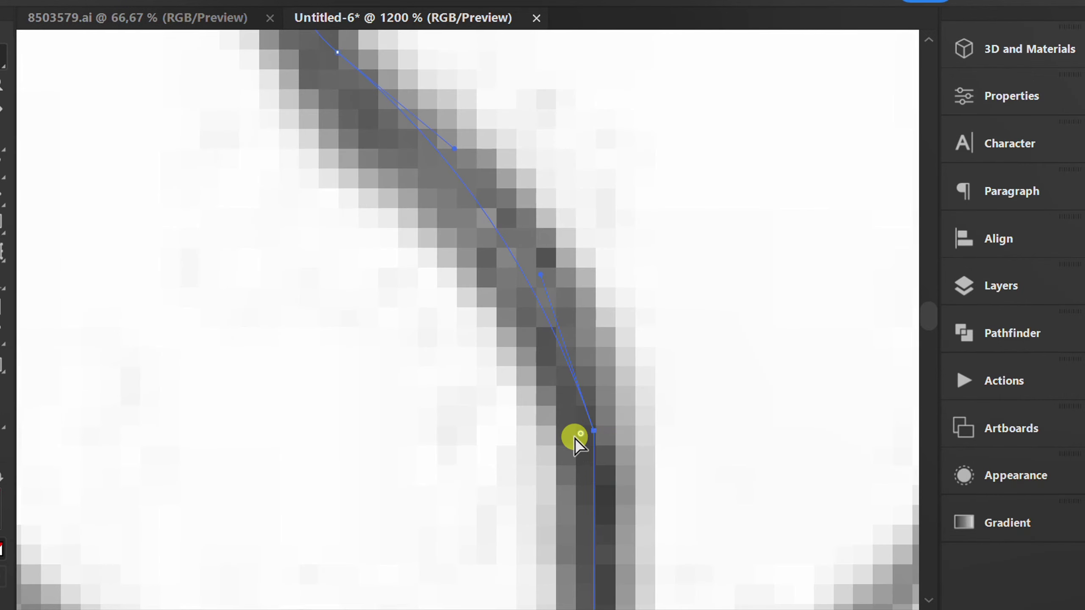
left_click_drag(595, 434, 301, 508)
scroll(492, 407, "down", 3)
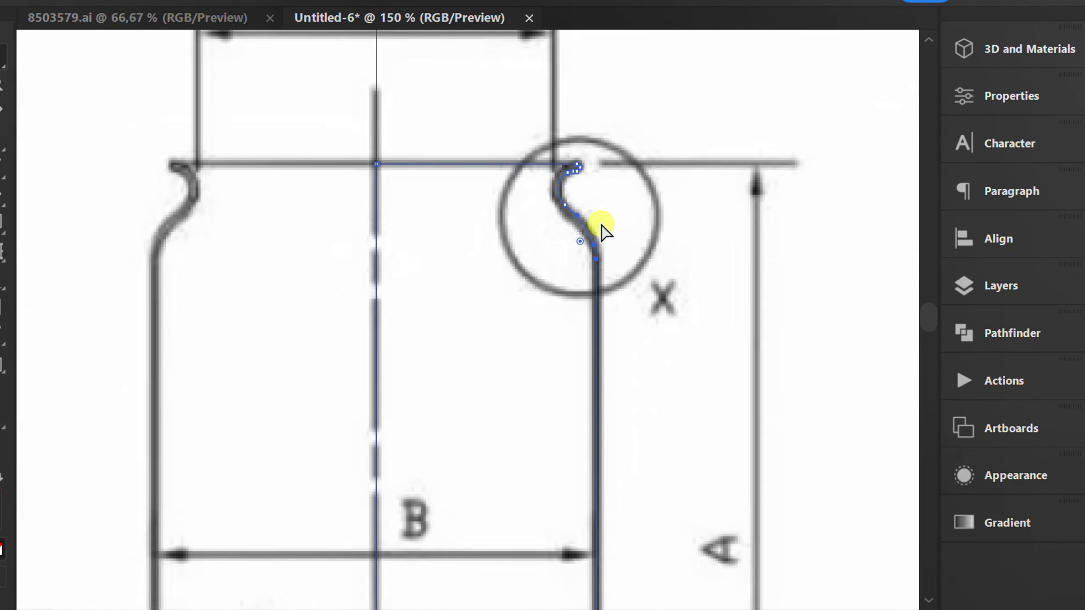
scroll(593, 229, "down", 2)
scroll(619, 466, "up", 5)
left_click_drag(594, 286, 474, 237)
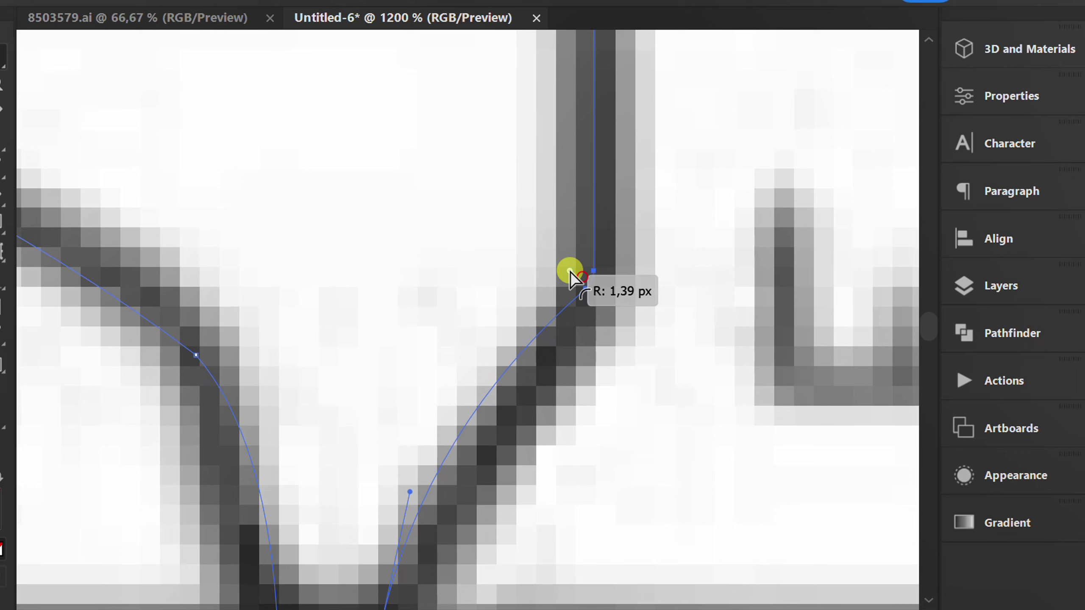
scroll(547, 451, "down", 1)
scroll(548, 451, "up", 1)
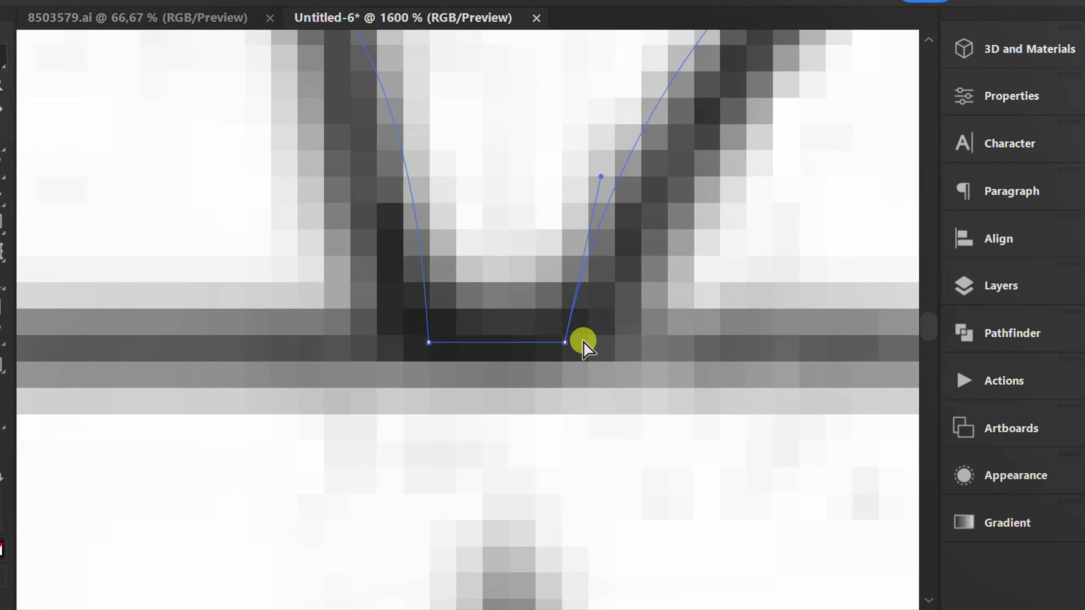
left_click_drag(430, 342, 498, 291)
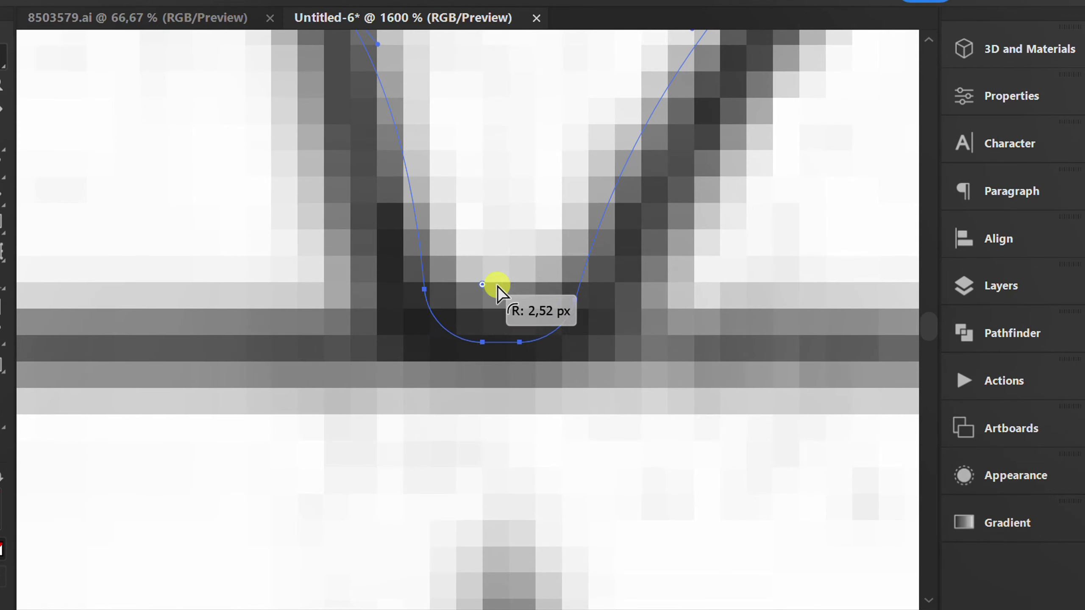
scroll(623, 446, "down", 2)
scroll(525, 391, "up", 1)
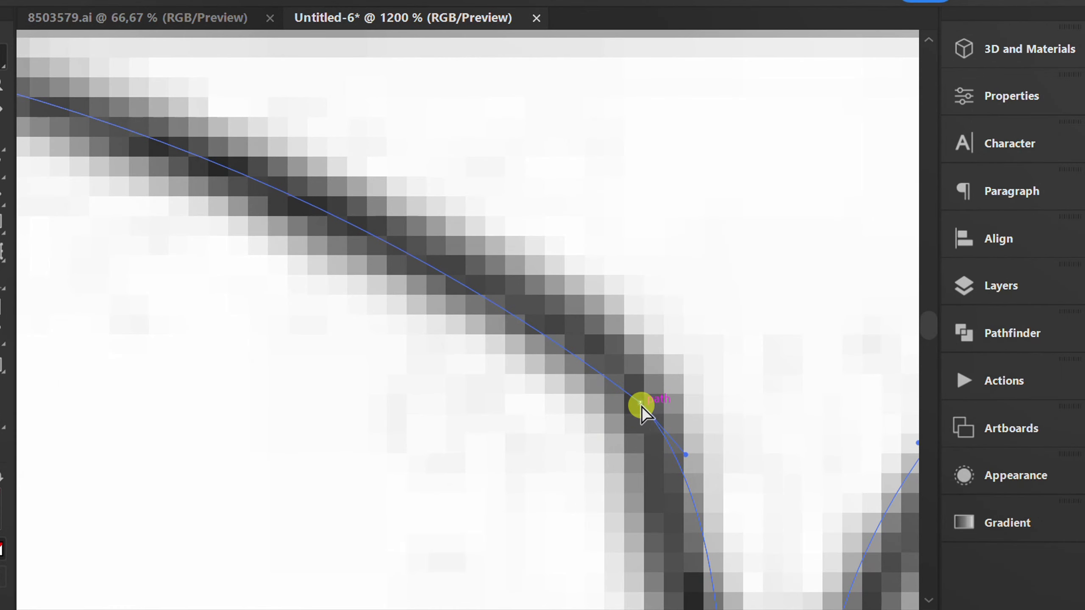
scroll(643, 405, "down", 1)
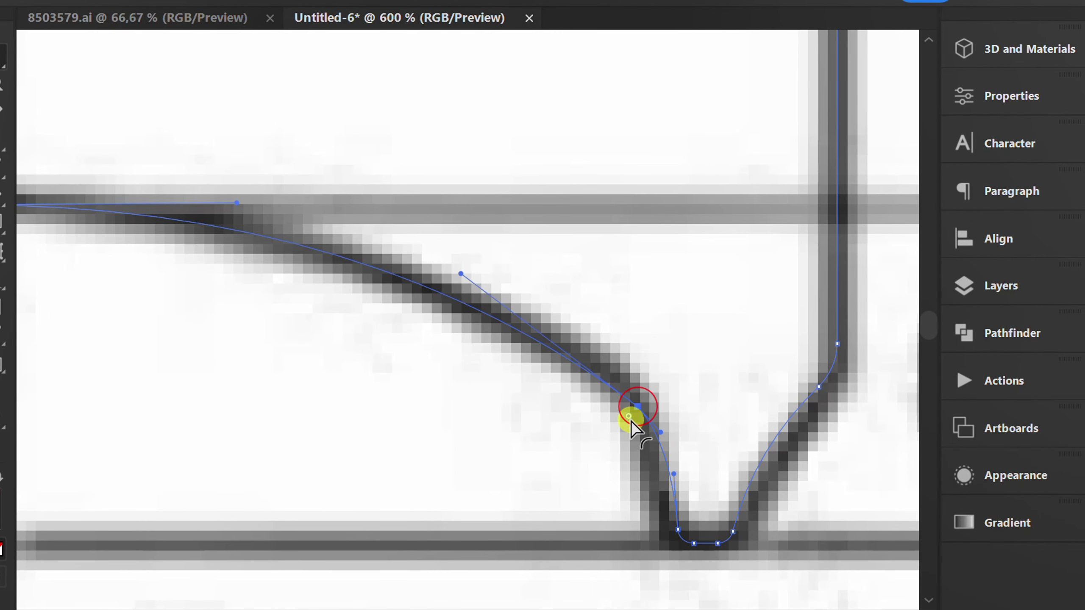
left_click_drag(641, 413, 568, 468)
scroll(568, 468, "down", 1)
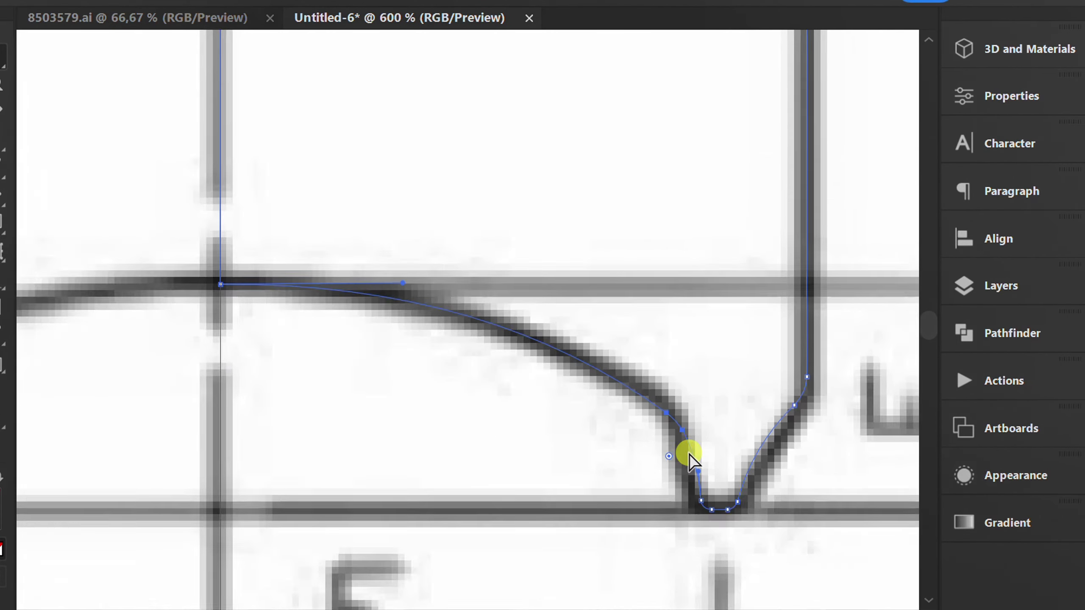
scroll(351, 352, "up", 1)
key("ctrl+0")
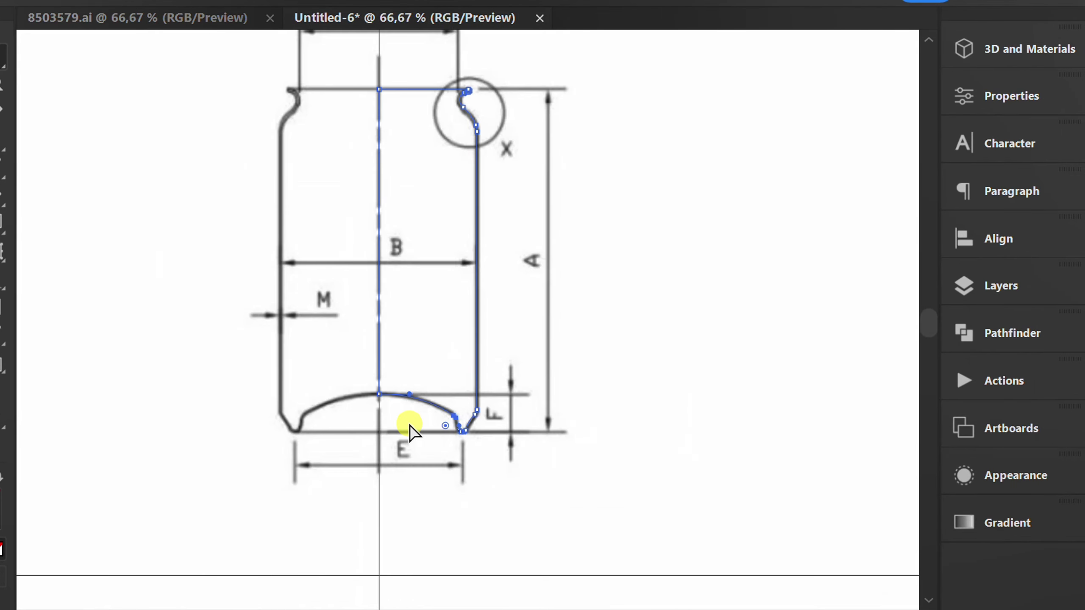
- Set the traced half-can outline's stroke colour to cyan in Properties
key("v")
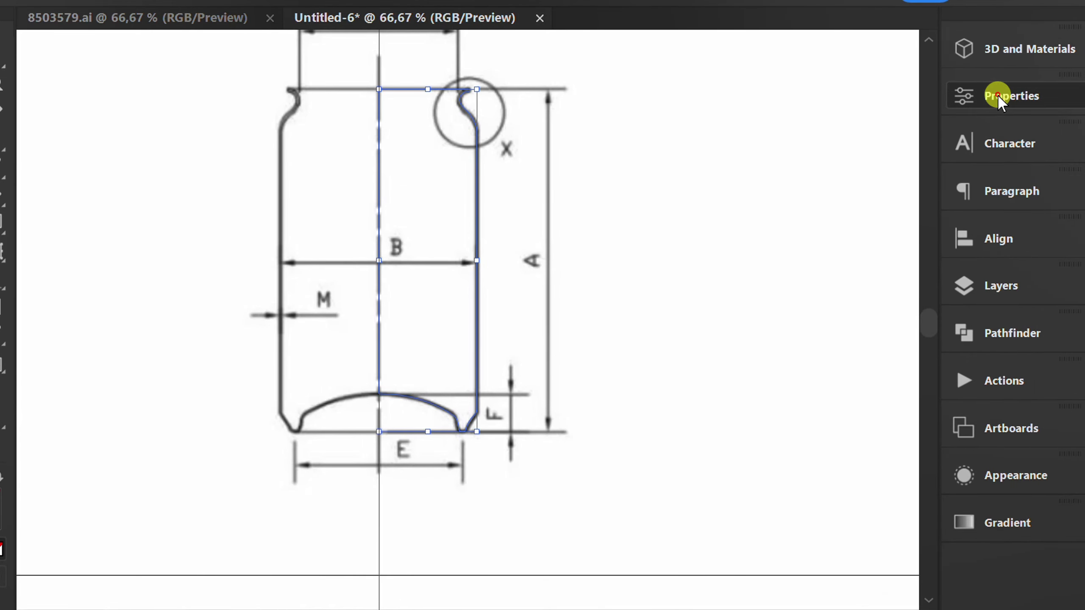
left_click(1003, 100)
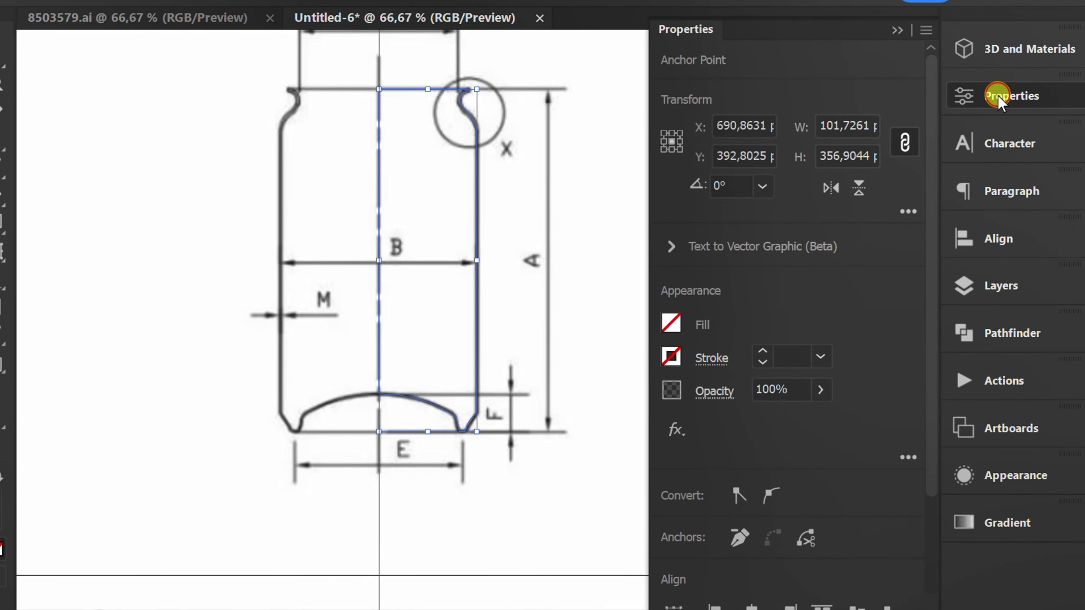
left_click(672, 358)
left_click(537, 151)
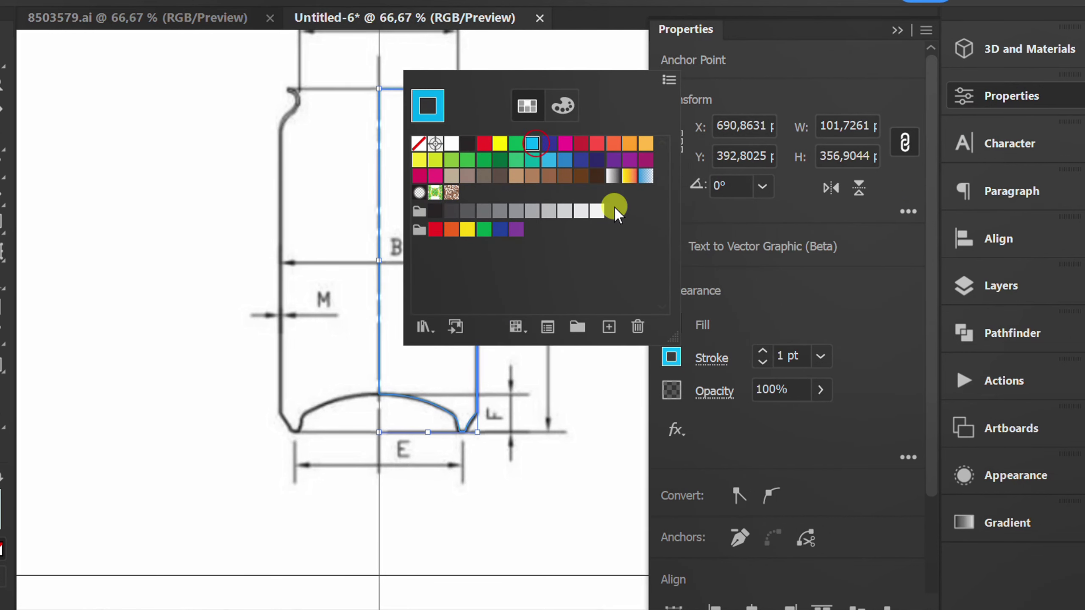
left_click(806, 306)
left_click(897, 31)
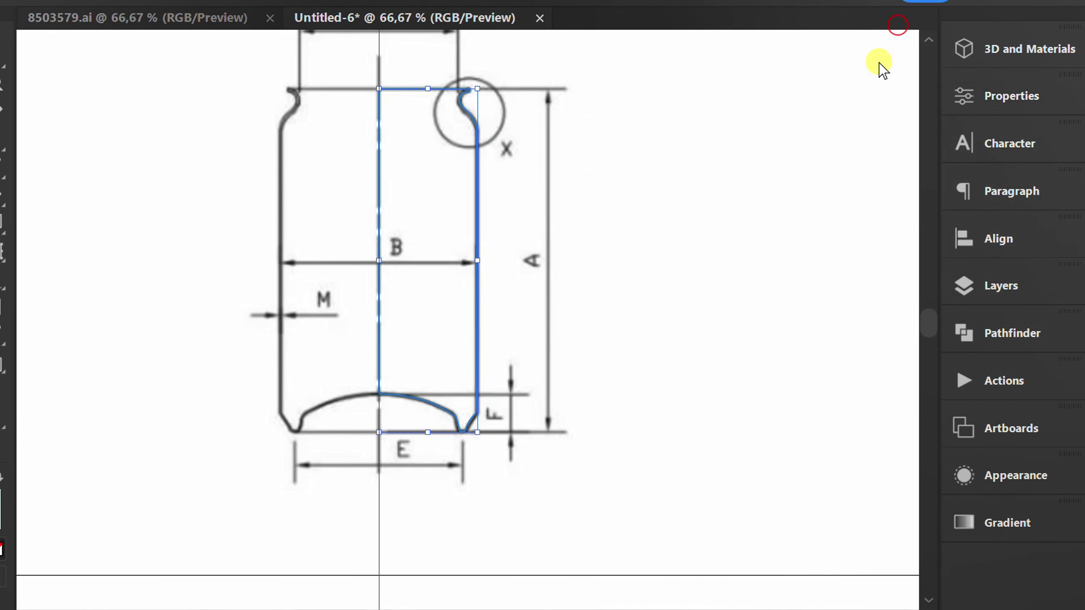
scroll(604, 246, "down", 1)
key("v")
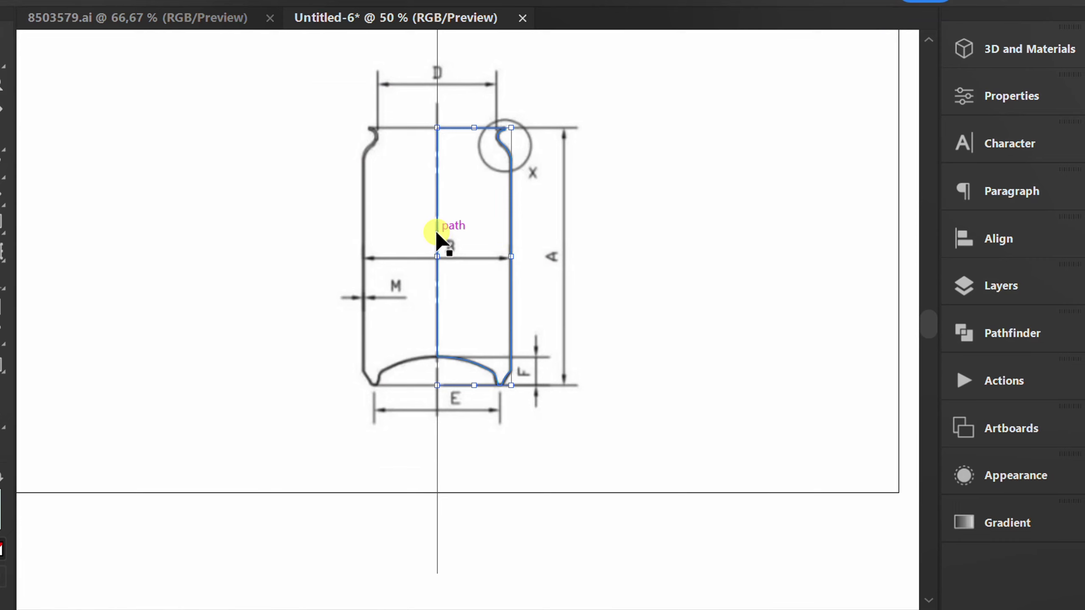
- Move the outline aside, unlock everything, and delete the reference bottle drawing
left_click_drag(440, 233, 717, 203)
left_click(611, 242)
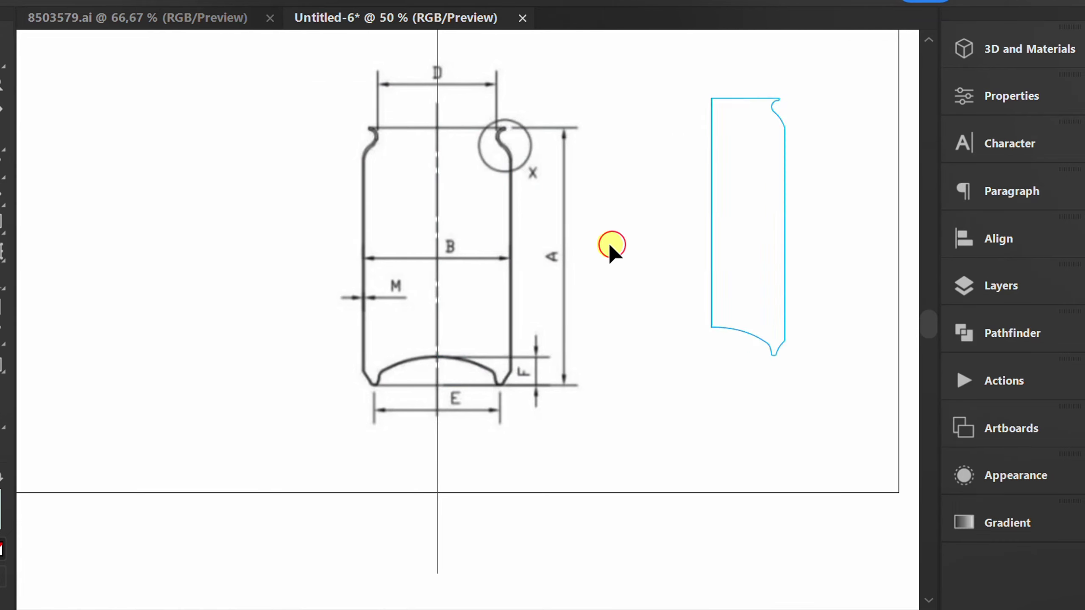
key("ctrl+alt+2")
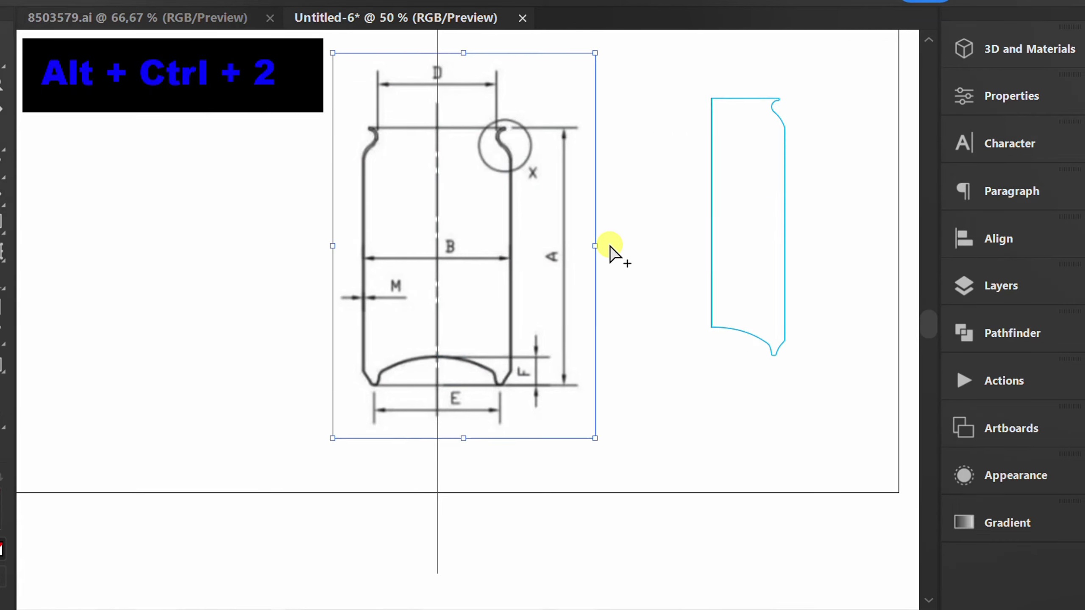
left_click_drag(621, 180, 408, 299)
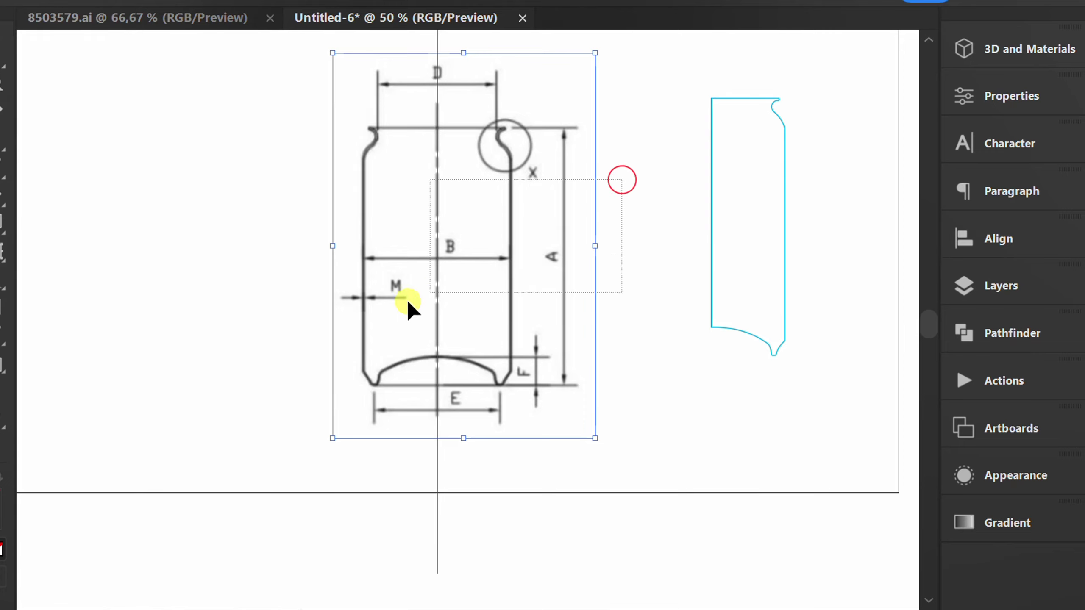
key("Delete")
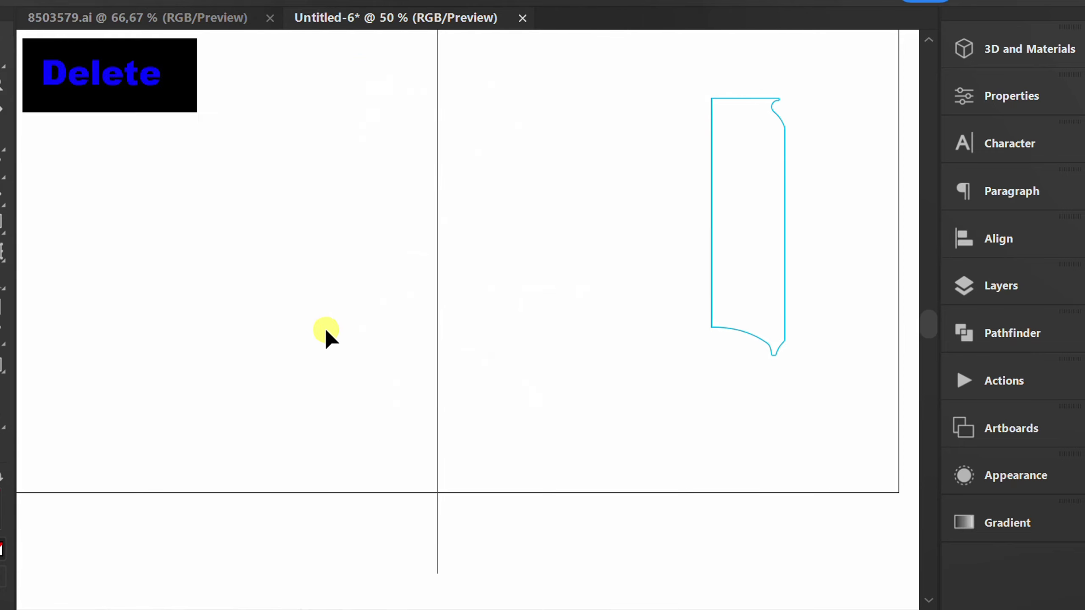
- Hide the guides and shift the outline leftward on the artboard
right_click(290, 170)
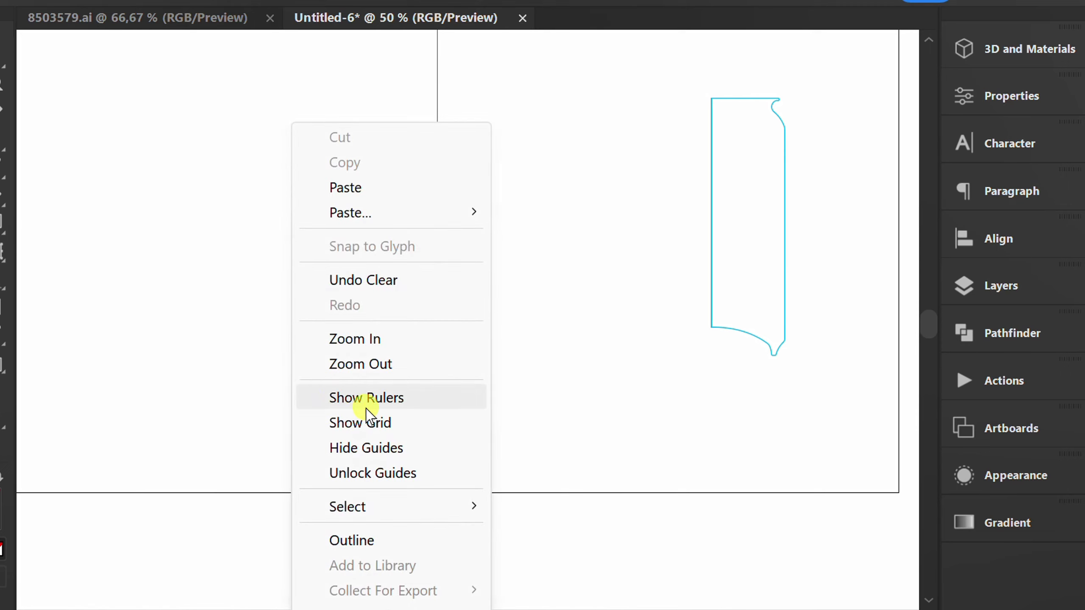
left_click(421, 450)
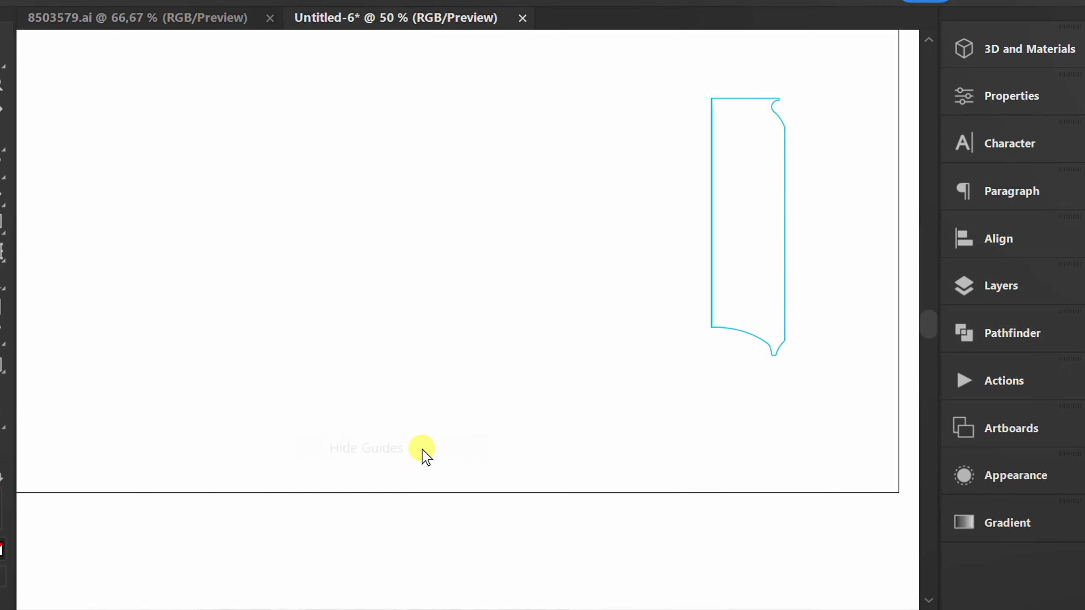
key("ctrl+minus")
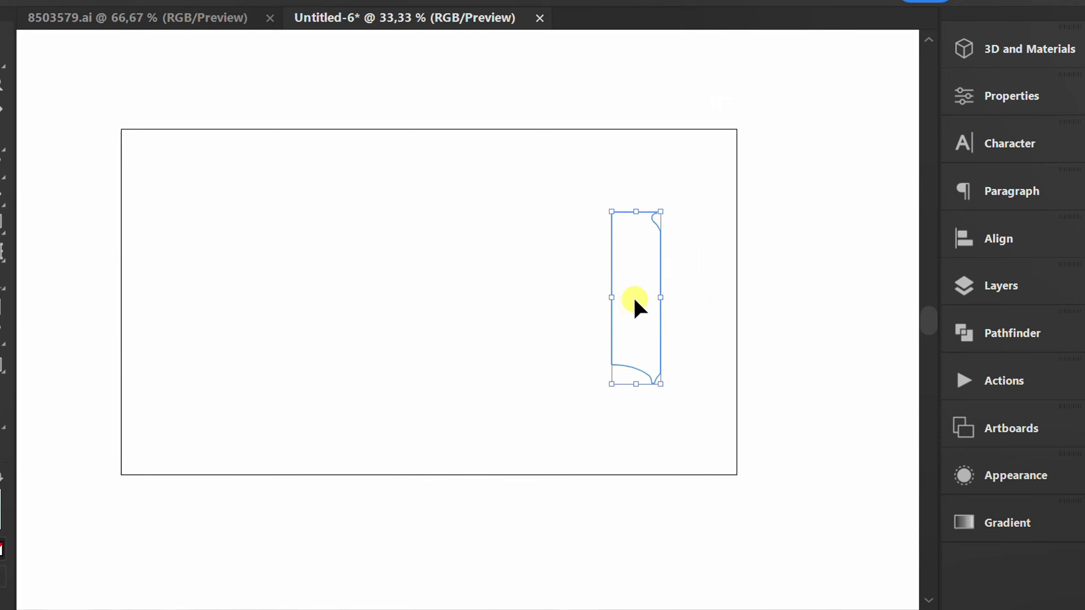
mouse_move(634, 297)
left_mouse_down()
mouse_move(374, 317)
mouse_move(423, 312)
left_mouse_up()
- Set the half-profile's fill to White and its stroke to None
key("ctrl+plus")
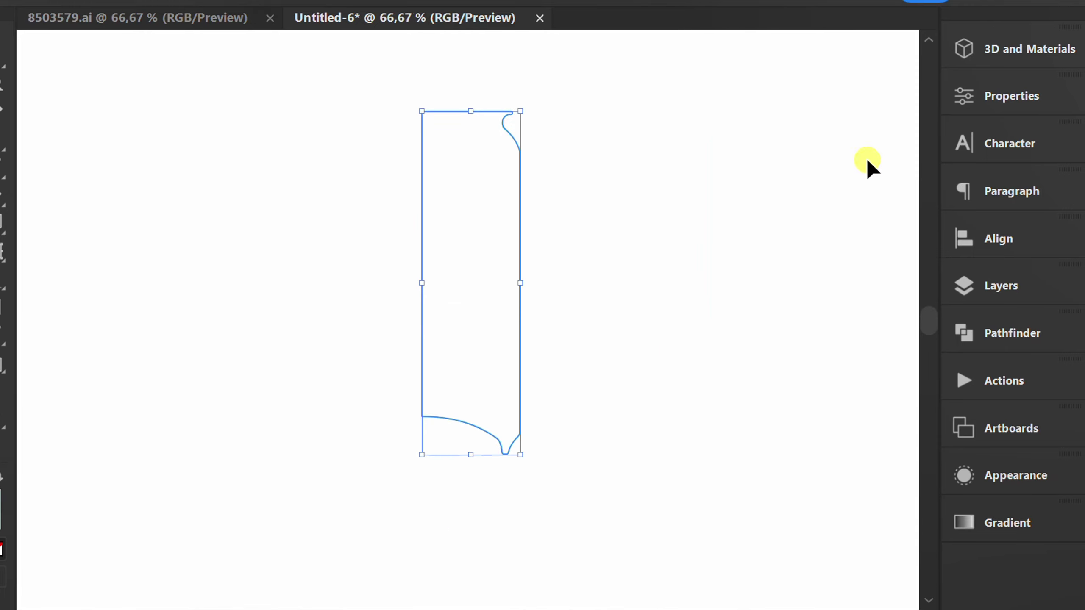
left_click(995, 100)
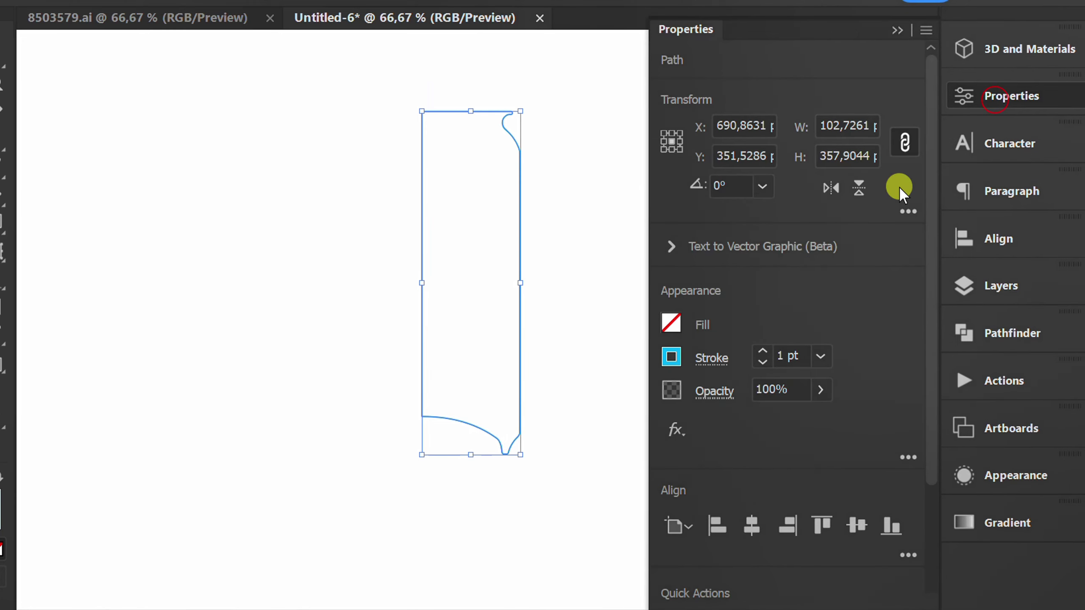
left_click(672, 325)
left_click(447, 410)
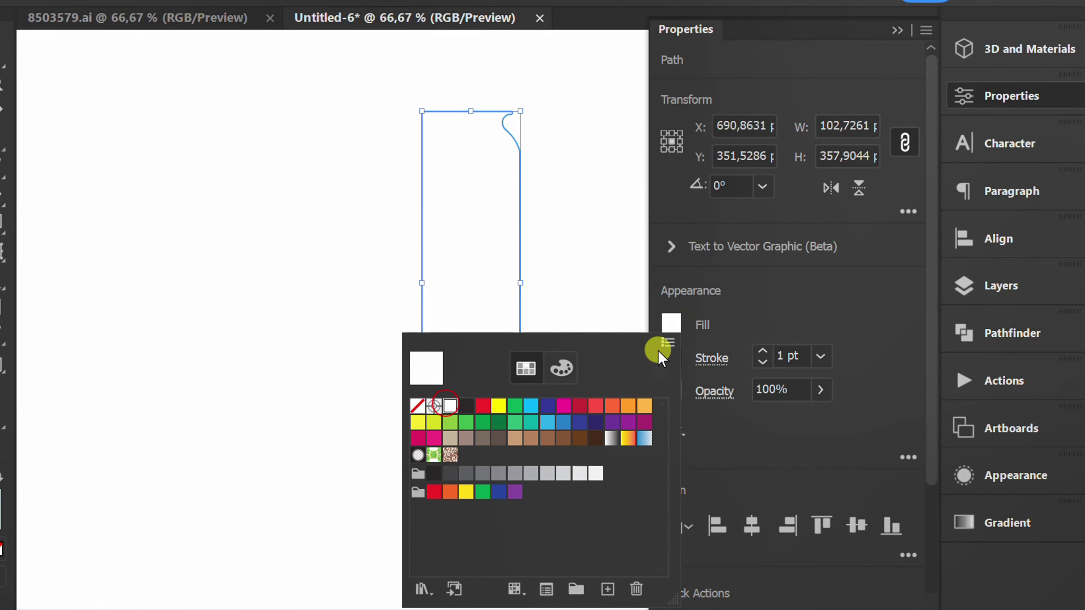
left_click(758, 301)
left_click(672, 356)
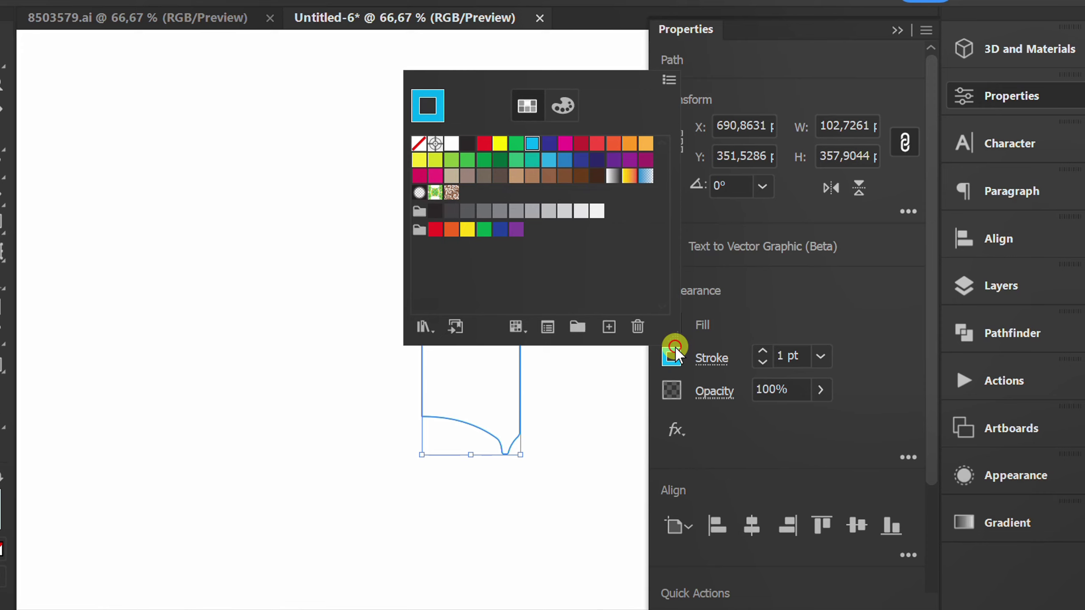
left_click(420, 144)
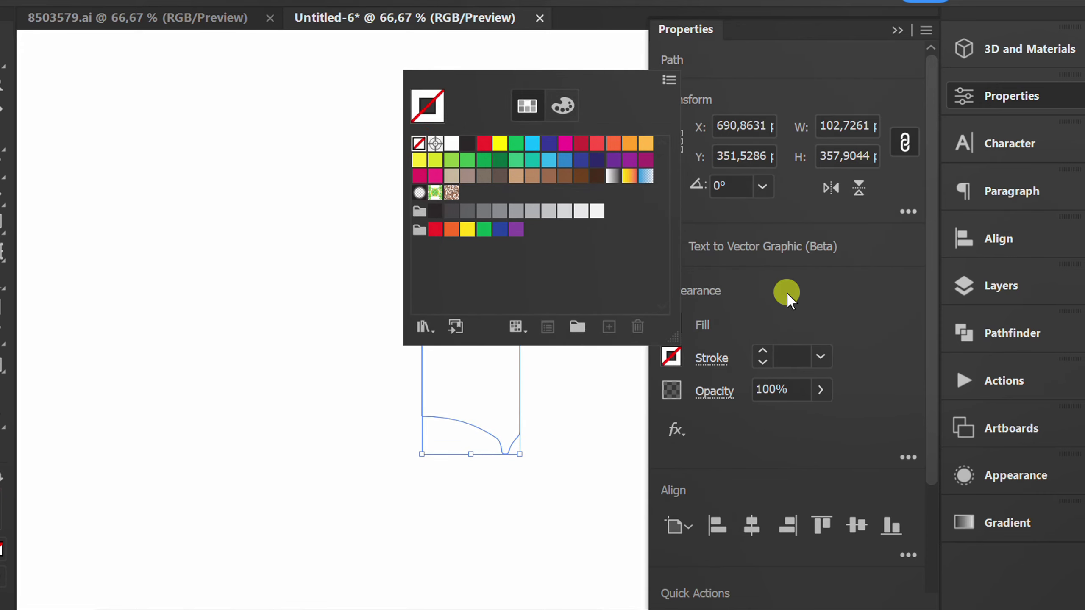
left_click(786, 296)
left_click(898, 31)
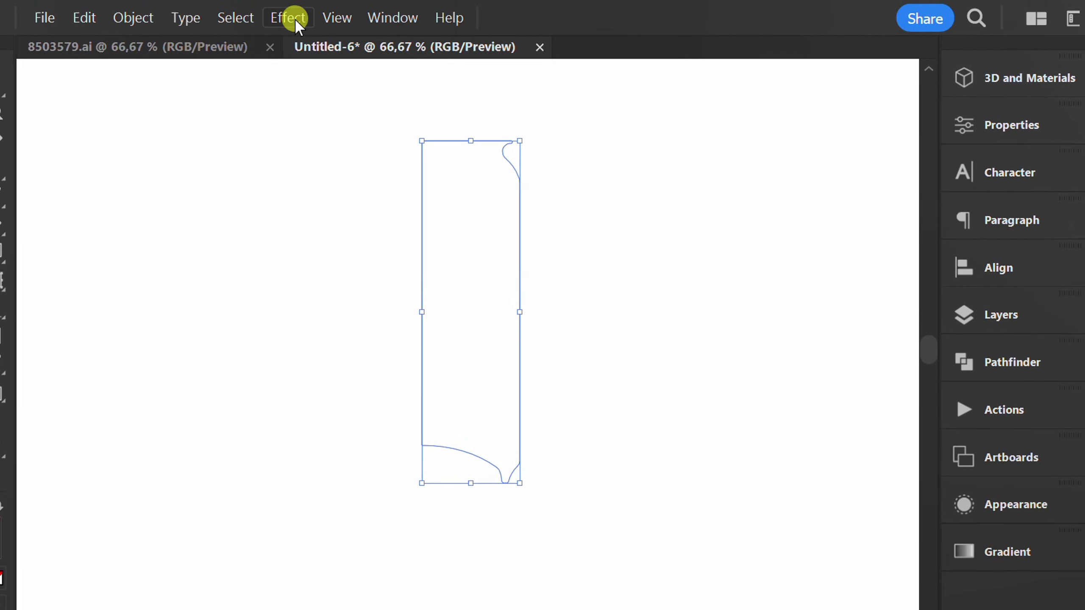
- Apply the 3D Revolve effect to the outline, turning it into a can
left_click(288, 18)
mouse_move(334, 135)
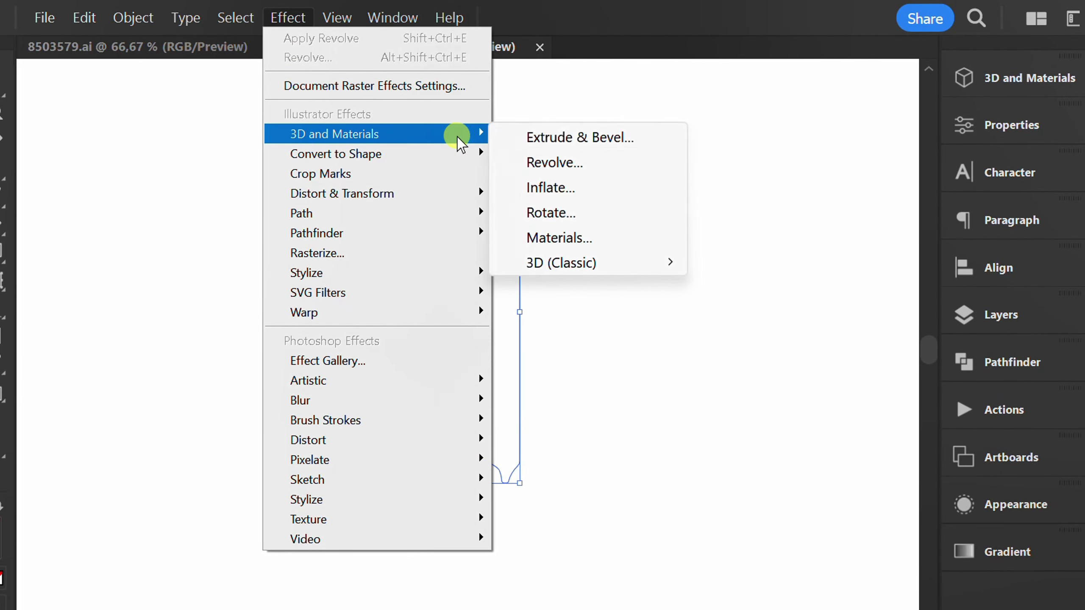
left_click(606, 163)
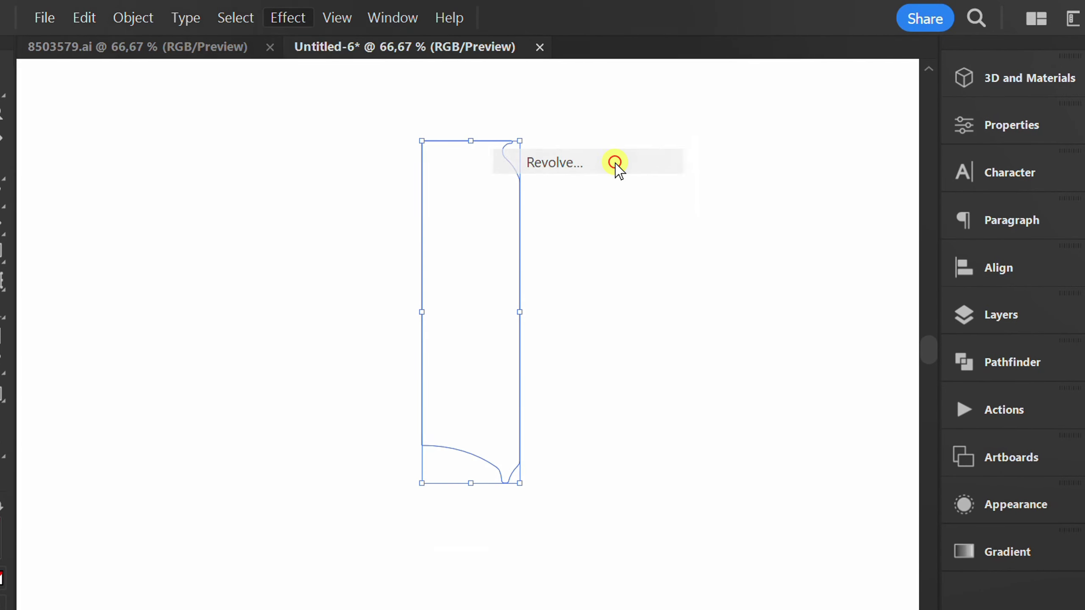
key("space")
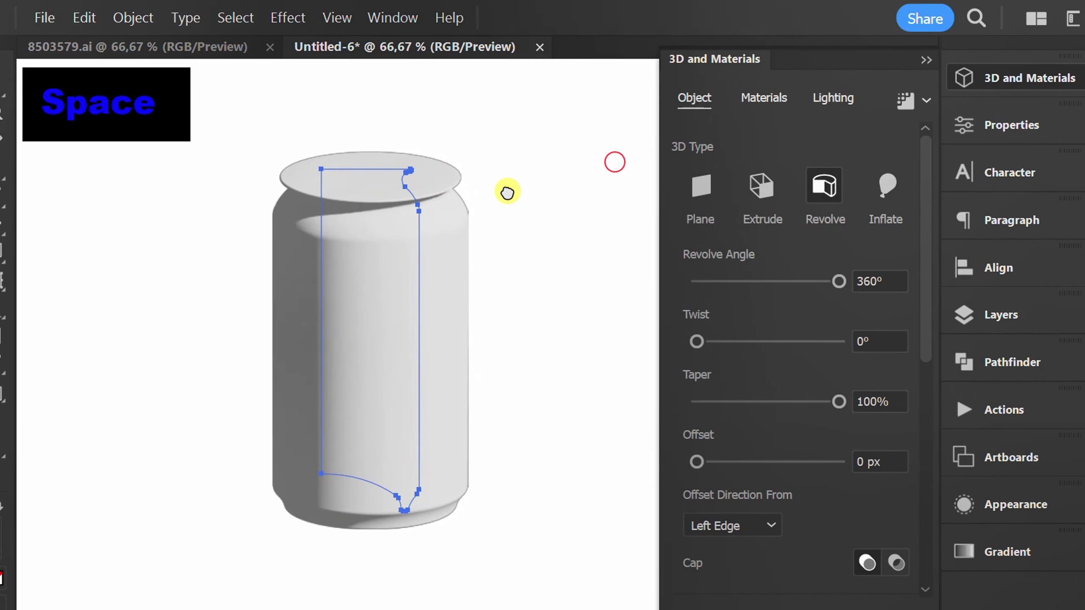
left_click_drag(616, 163, 491, 193)
key("space")
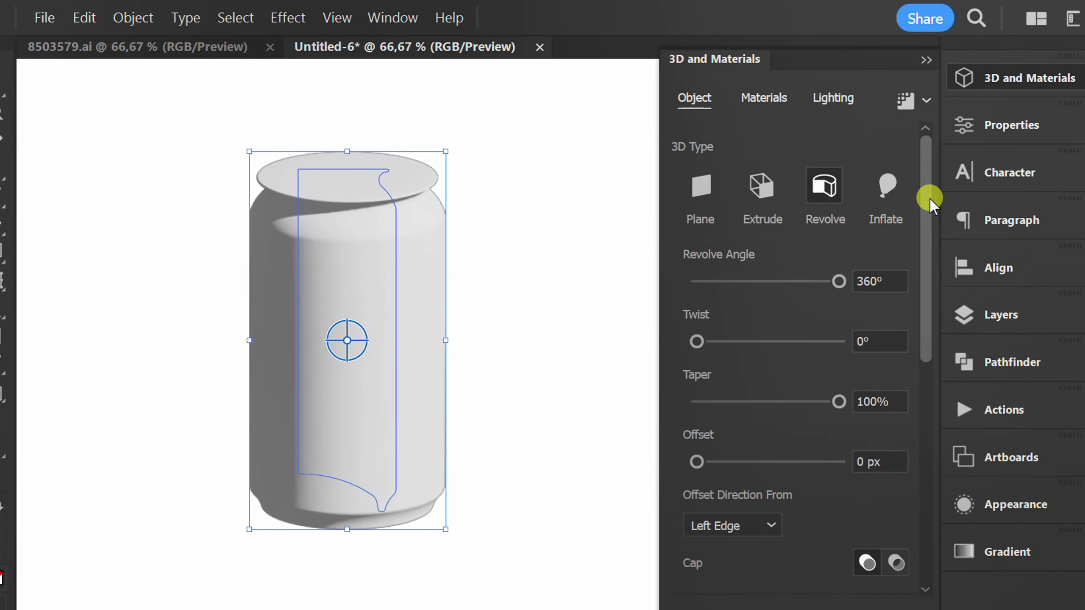
left_click_drag(927, 198, 926, 465)
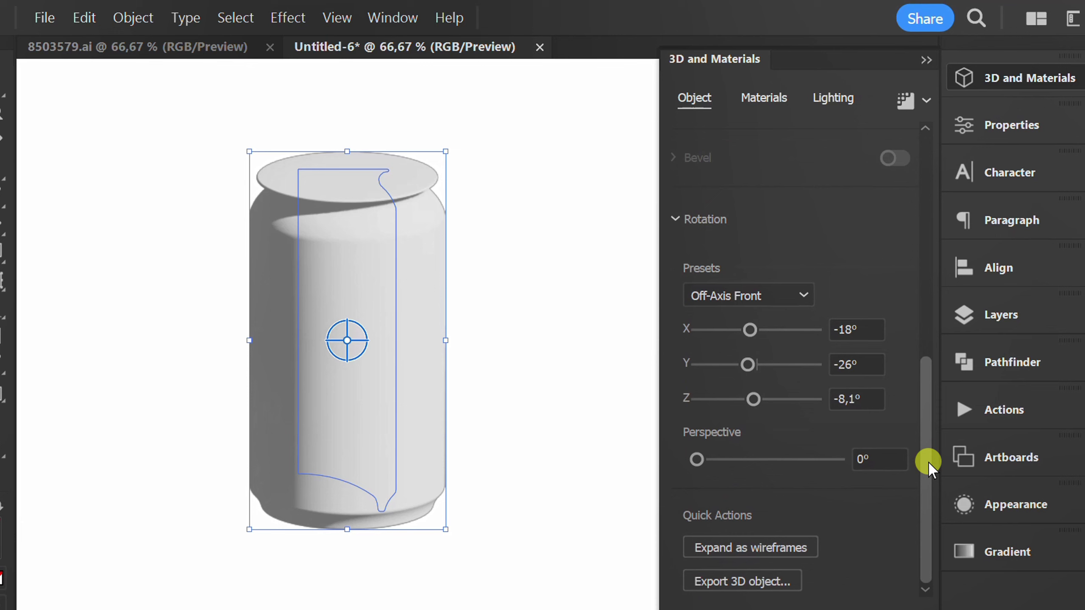
- Set the revolve rotation preset to Front and perspective to 15°
left_click(804, 296)
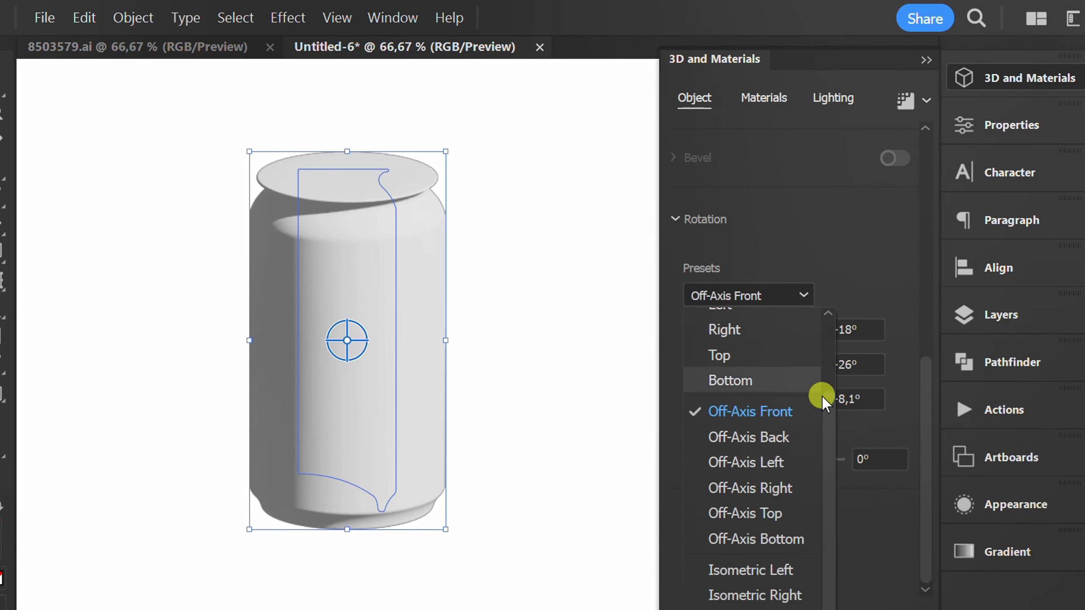
left_click_drag(828, 398, 828, 315)
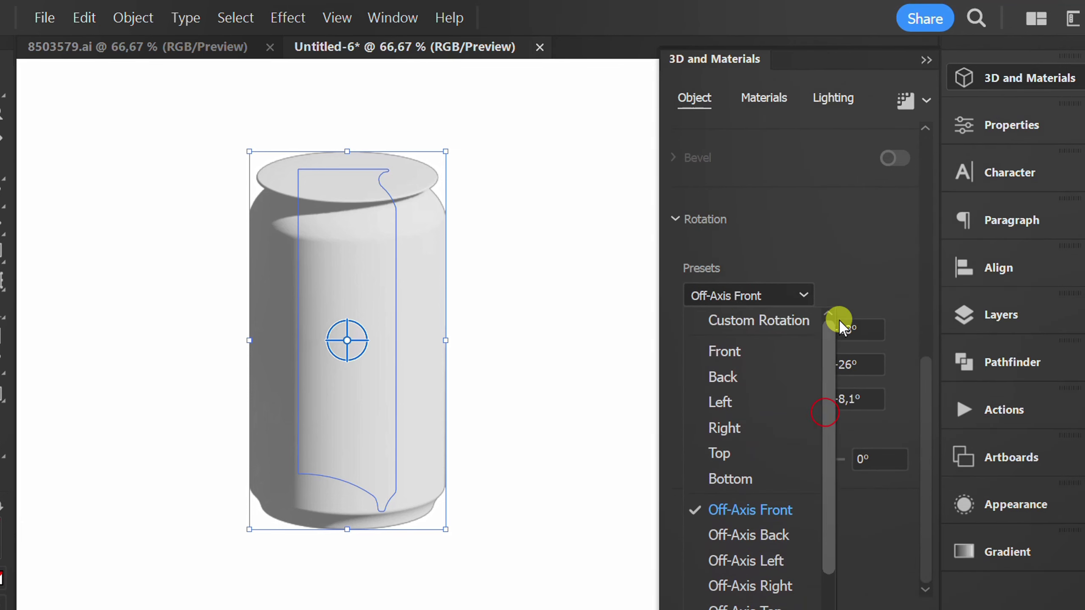
left_click(763, 353)
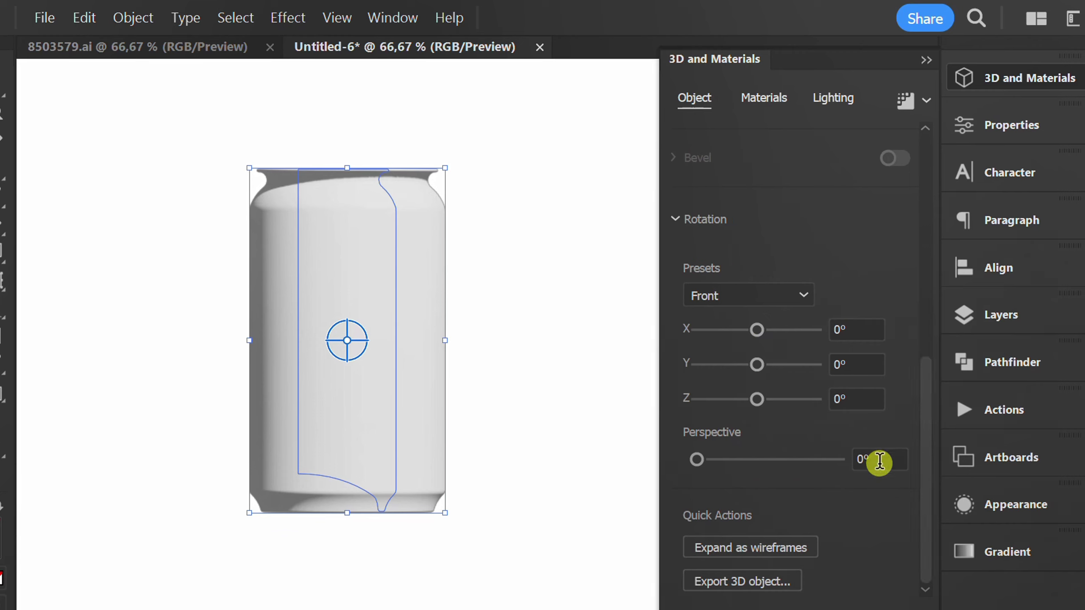
left_click(880, 460)
key("Up")
key("Up")
key("Up")
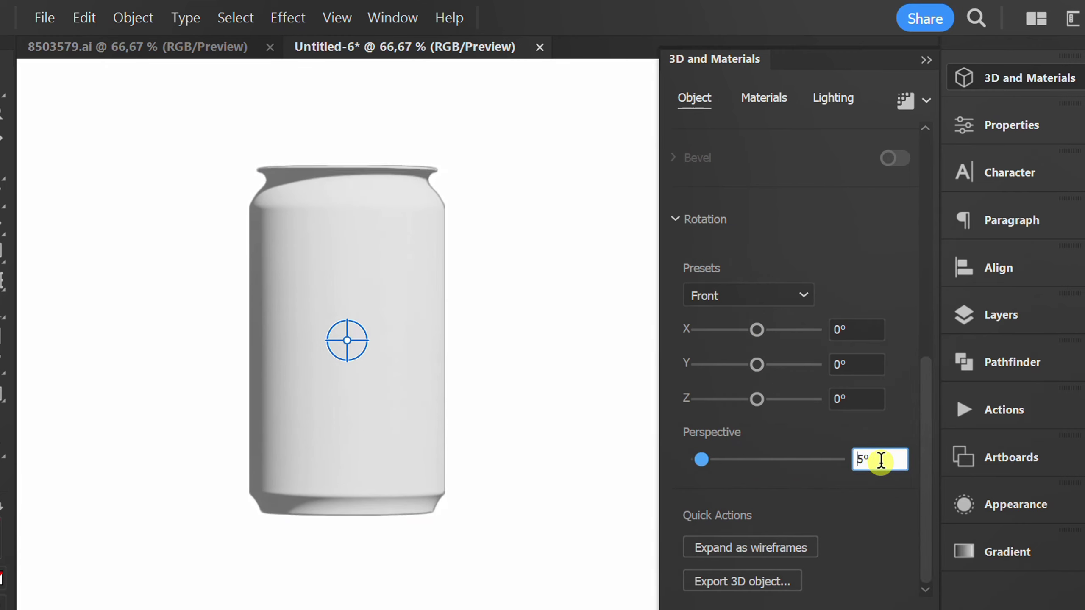
key("Up")
key("Up")
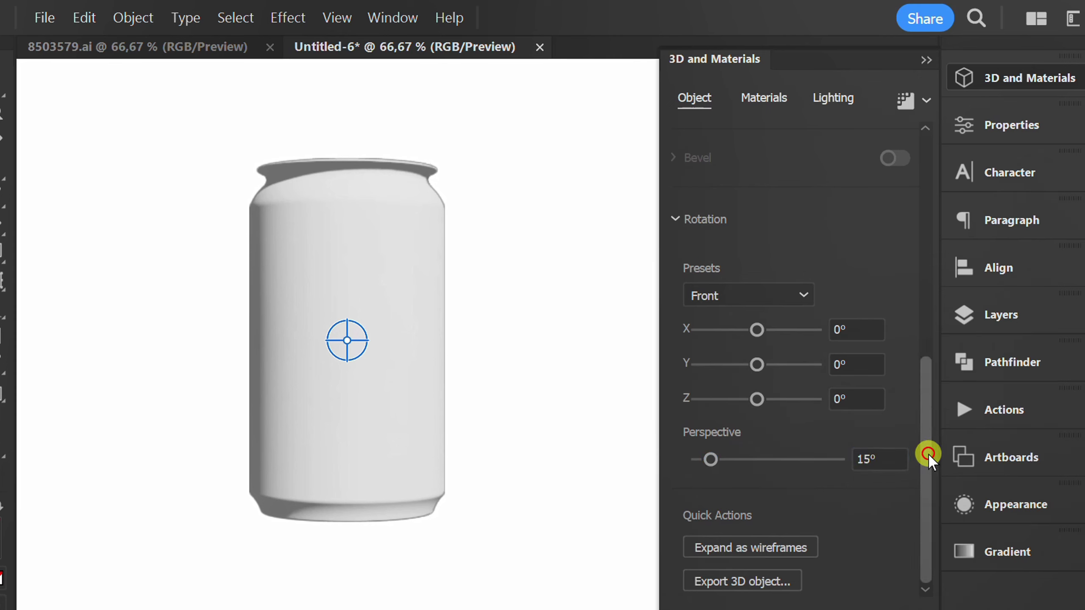
left_click_drag(929, 457, 939, 224)
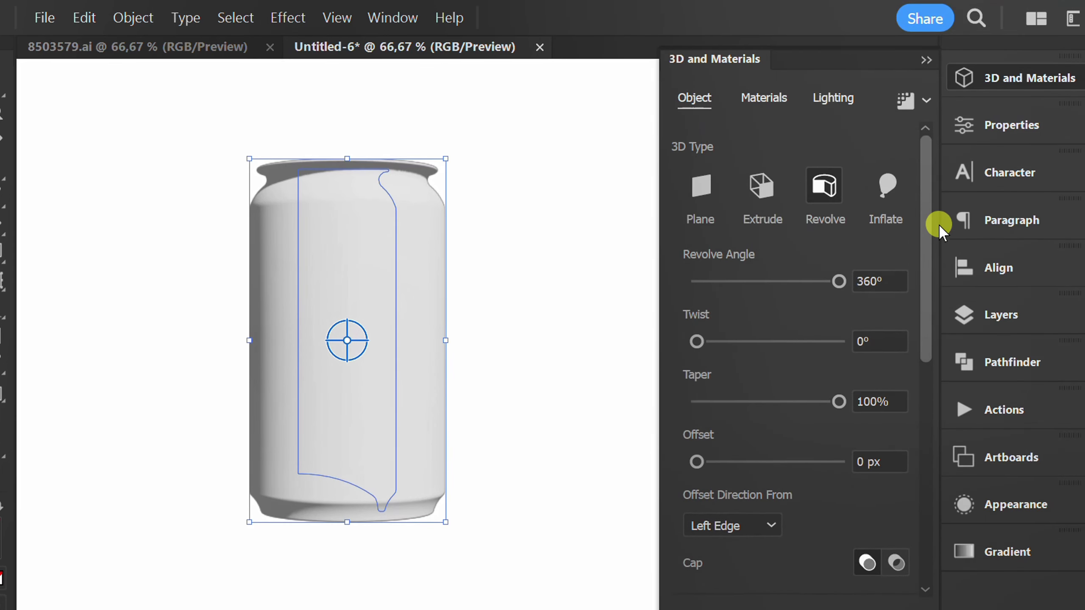
- Set the can's material to Metallic 1 and Roughness 0,45
left_click(757, 100)
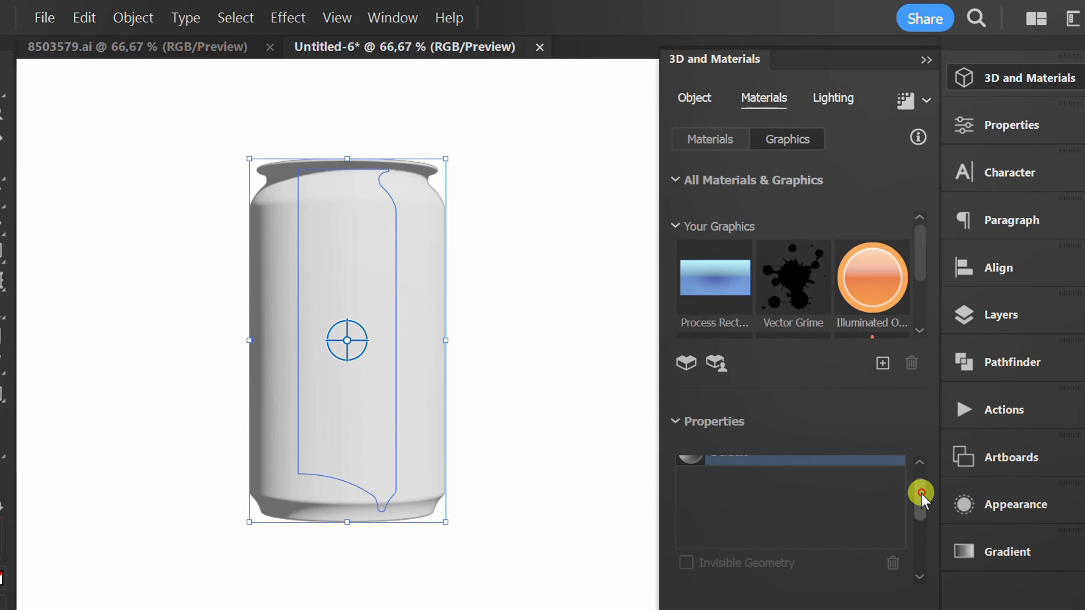
left_click_drag(923, 493, 923, 568)
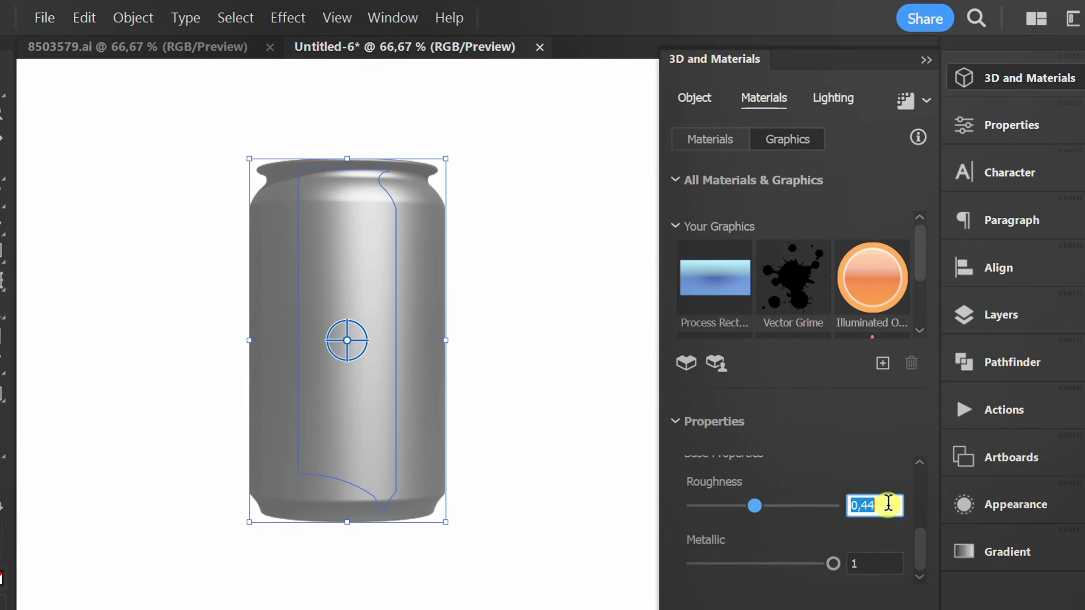
key("Up")
- Drag the can's light to a new spot and set it to 40% intensity, -60° rotation, 30° height
left_click(833, 97)
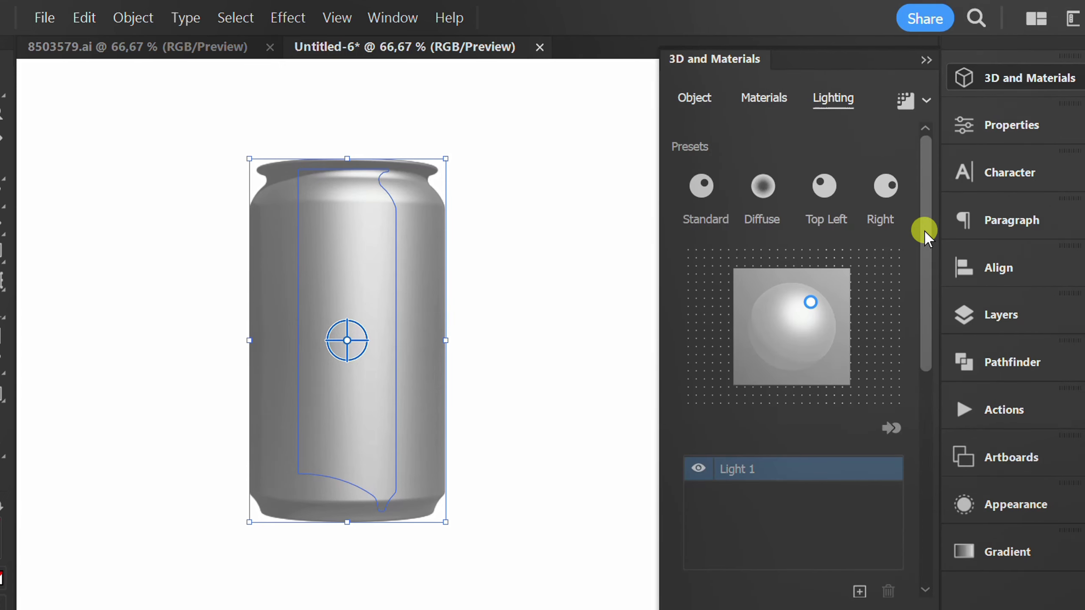
left_click_drag(927, 235, 930, 297)
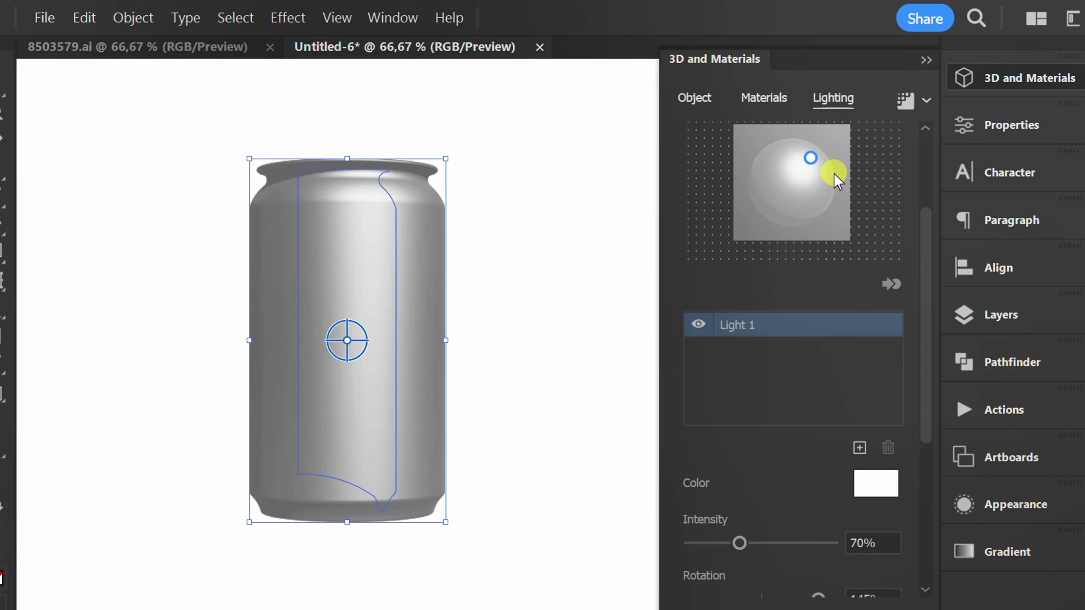
left_click_drag(812, 160, 771, 192)
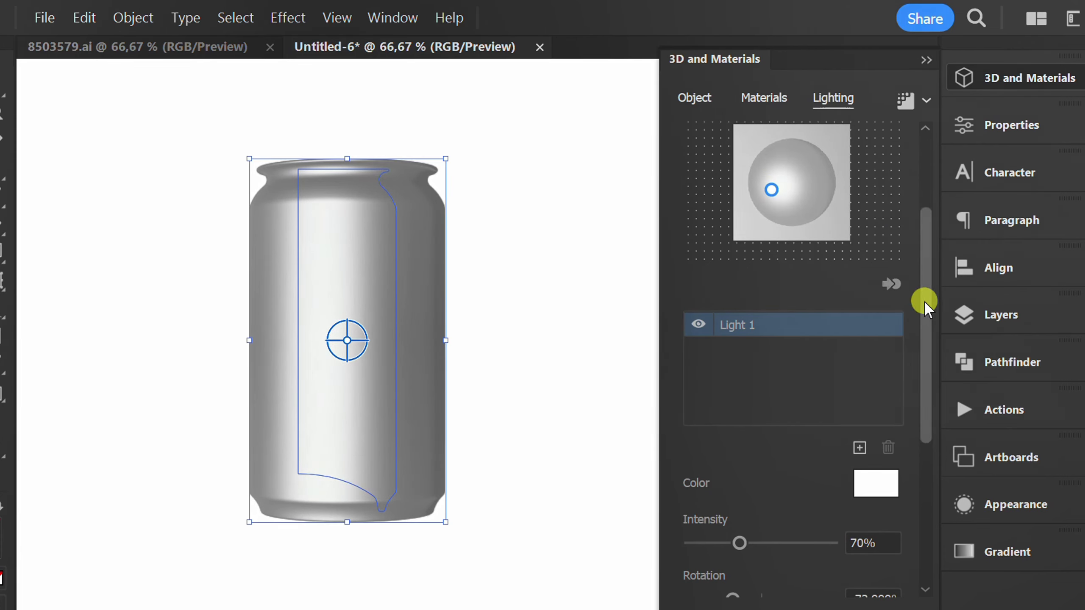
left_click_drag(926, 301, 922, 471)
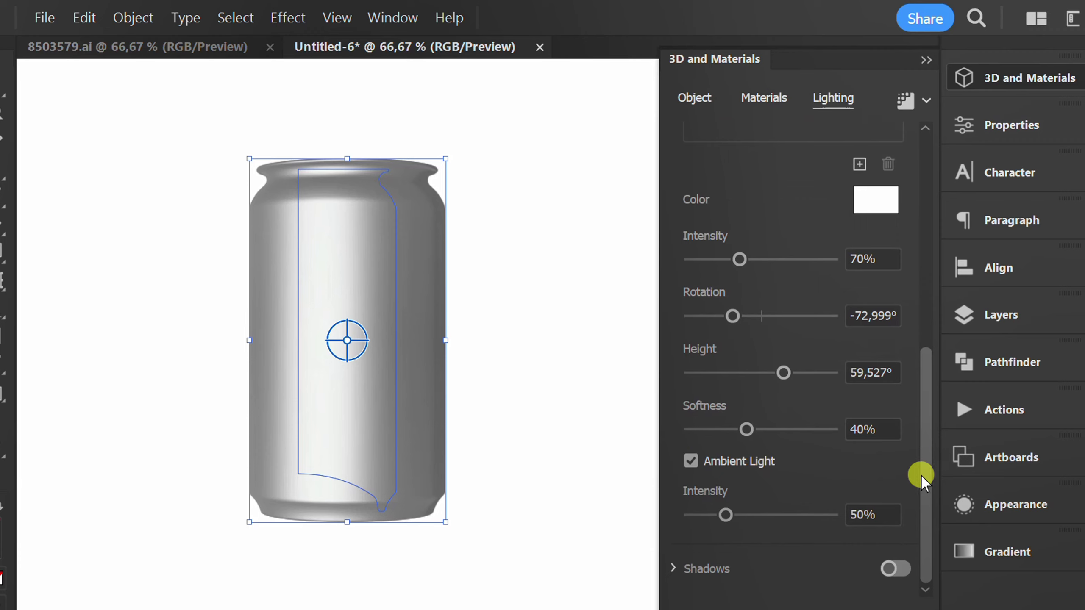
left_click(885, 258)
scroll(885, 257, "up", 3)
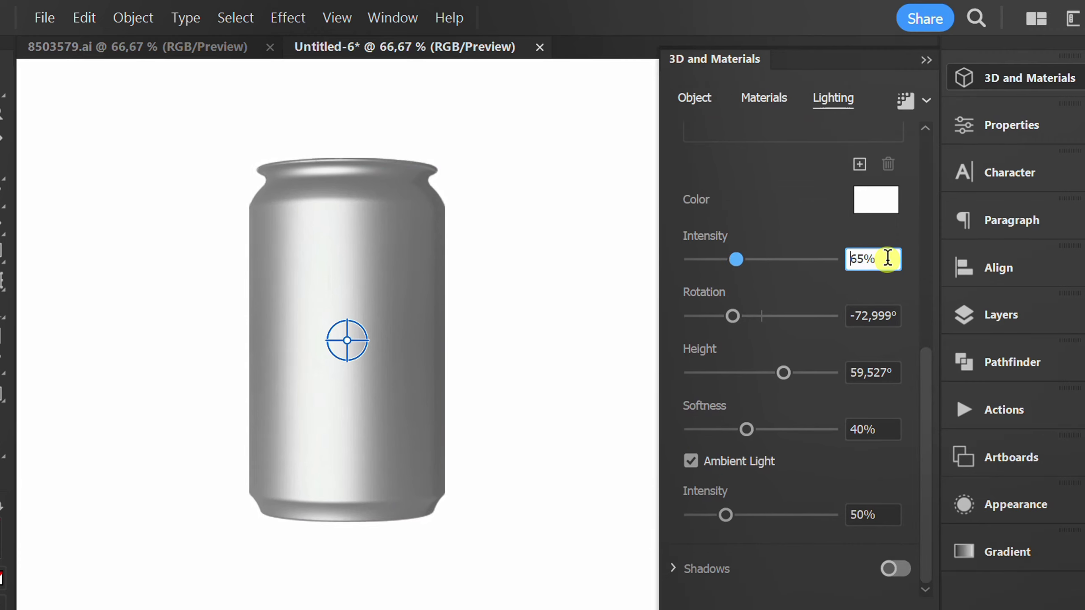
scroll(885, 257, "down", 8)
scroll(888, 260, "down", 2)
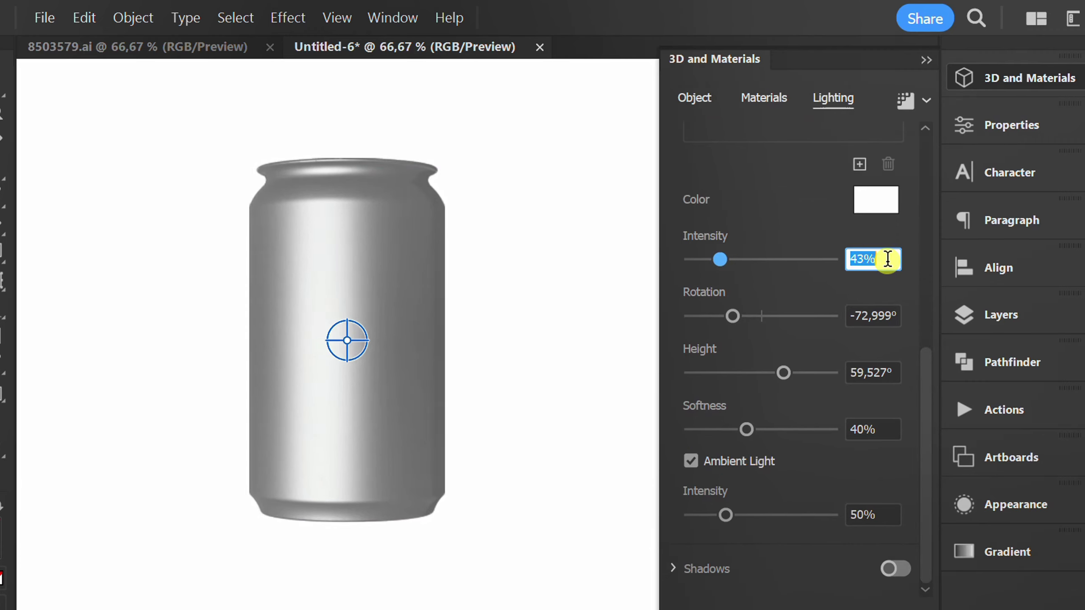
scroll(887, 260, "down", 2)
scroll(888, 259, "down", 1)
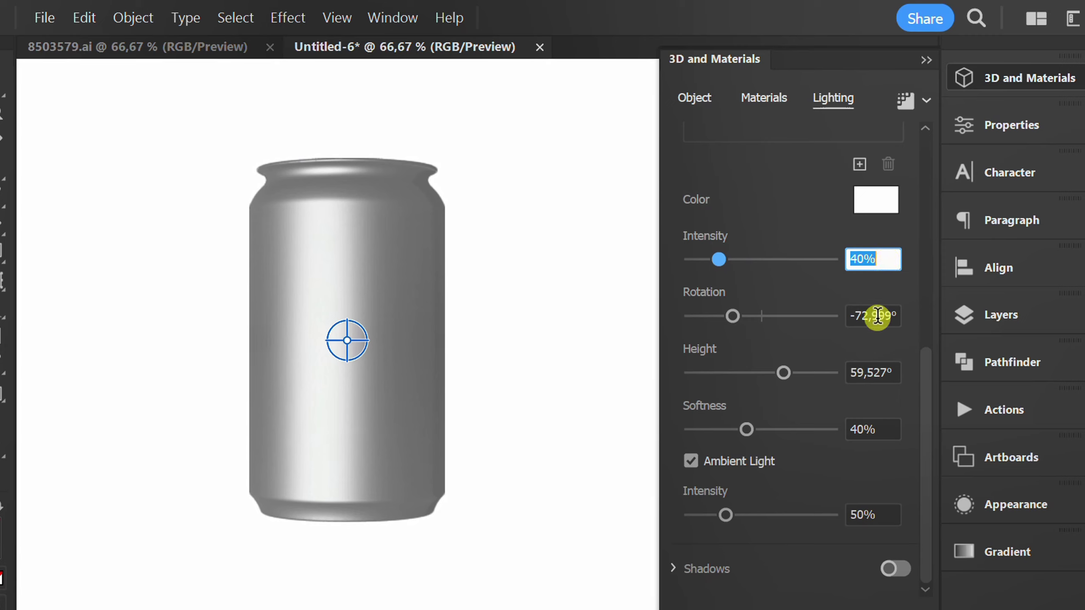
left_click(887, 315)
scroll(888, 316, "down", 6)
scroll(887, 315, "down", 4)
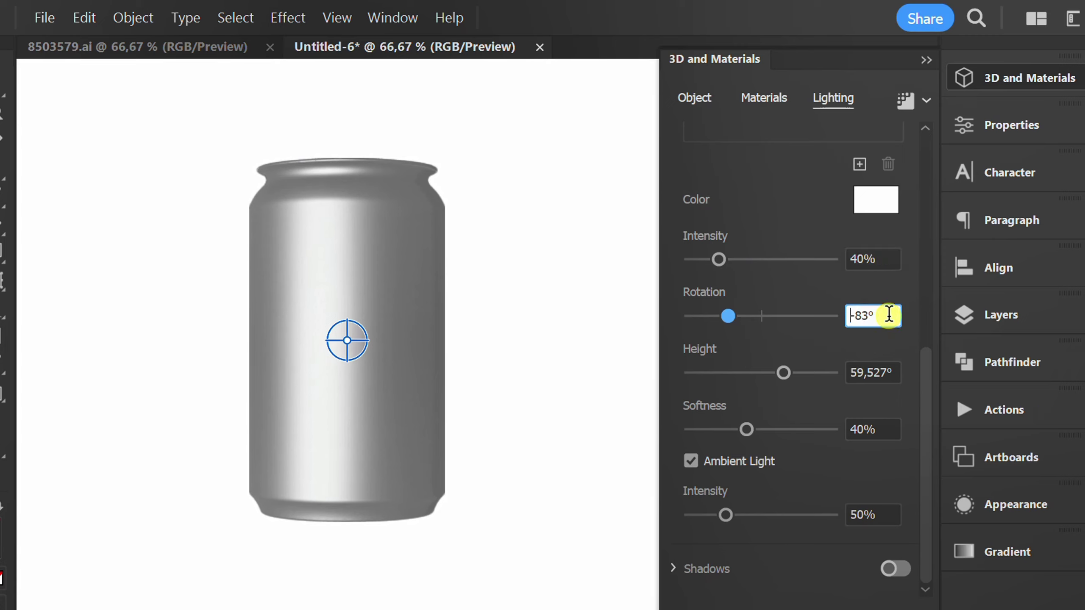
scroll(888, 316, "up", 2)
scroll(888, 315, "up", 2)
scroll(888, 315, "up", 3)
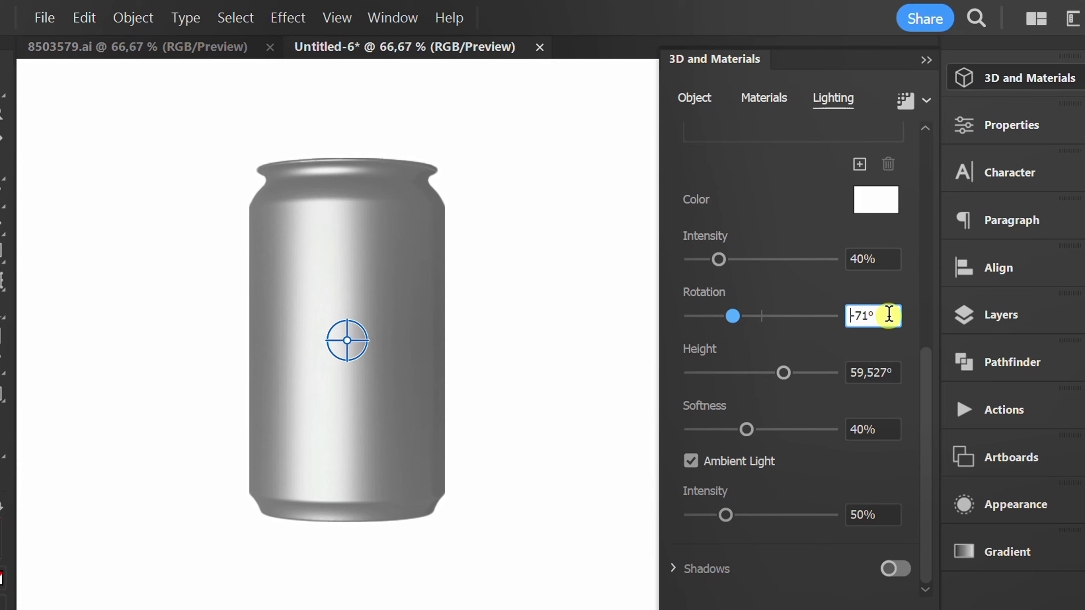
scroll(887, 315, "up", 3)
scroll(888, 316, "up", 1)
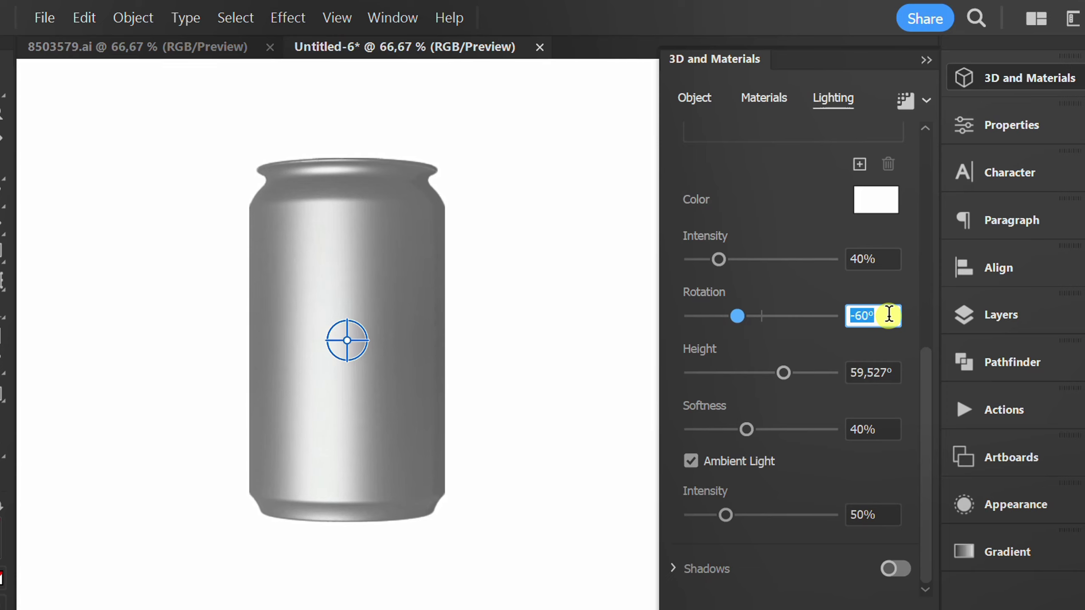
left_click(886, 374)
scroll(886, 373, "down", 4)
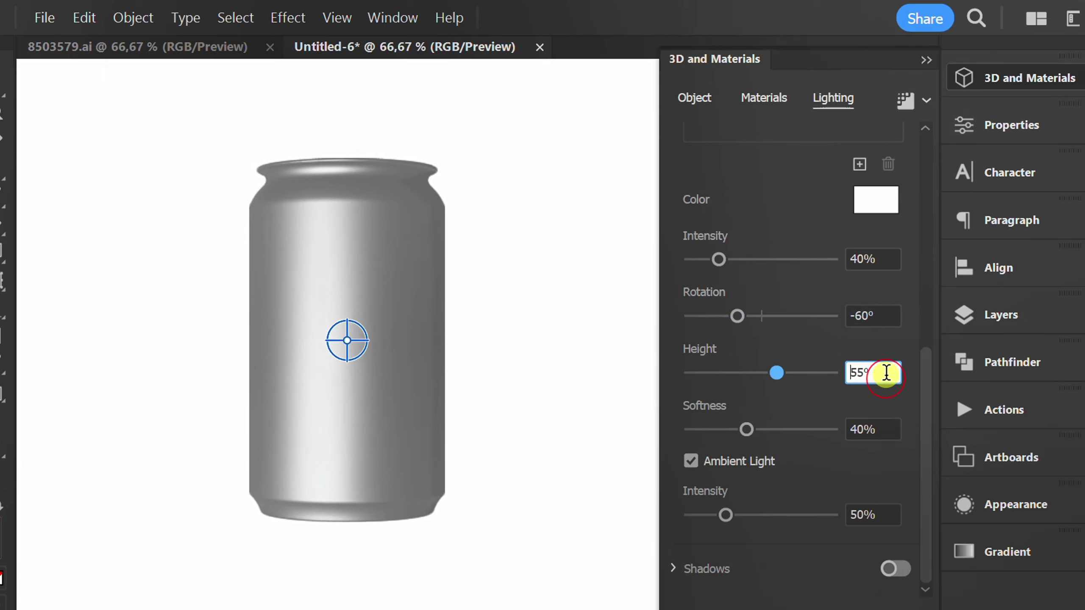
scroll(886, 373, "down", 4)
scroll(886, 373, "down", 3)
scroll(886, 373, "down", 3)
scroll(886, 373, "down", 2)
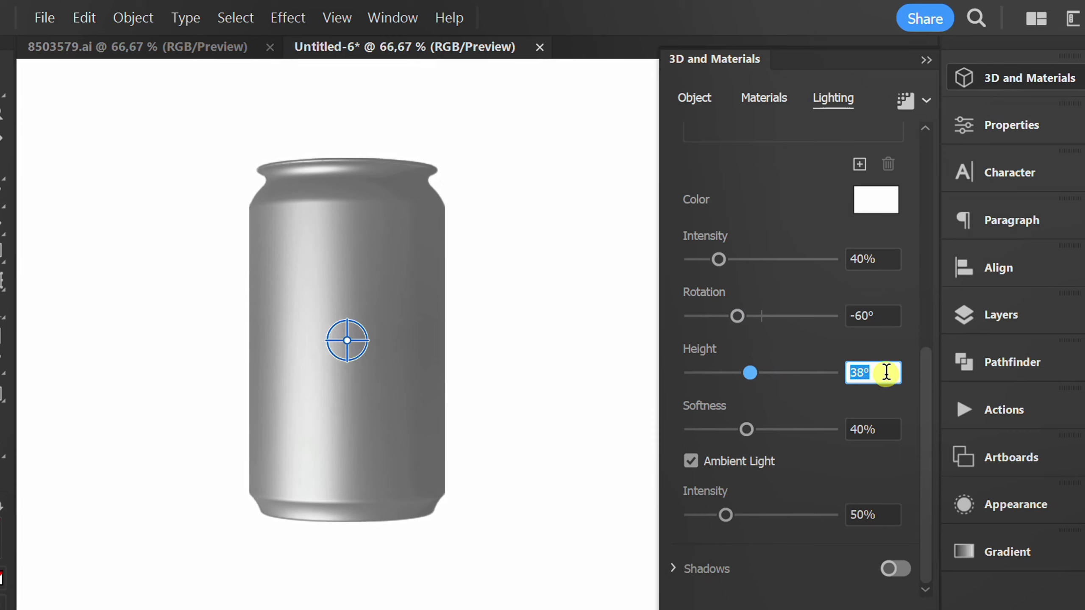
scroll(886, 372, "down", 2)
scroll(886, 373, "down", 2)
scroll(885, 373, "down", 2)
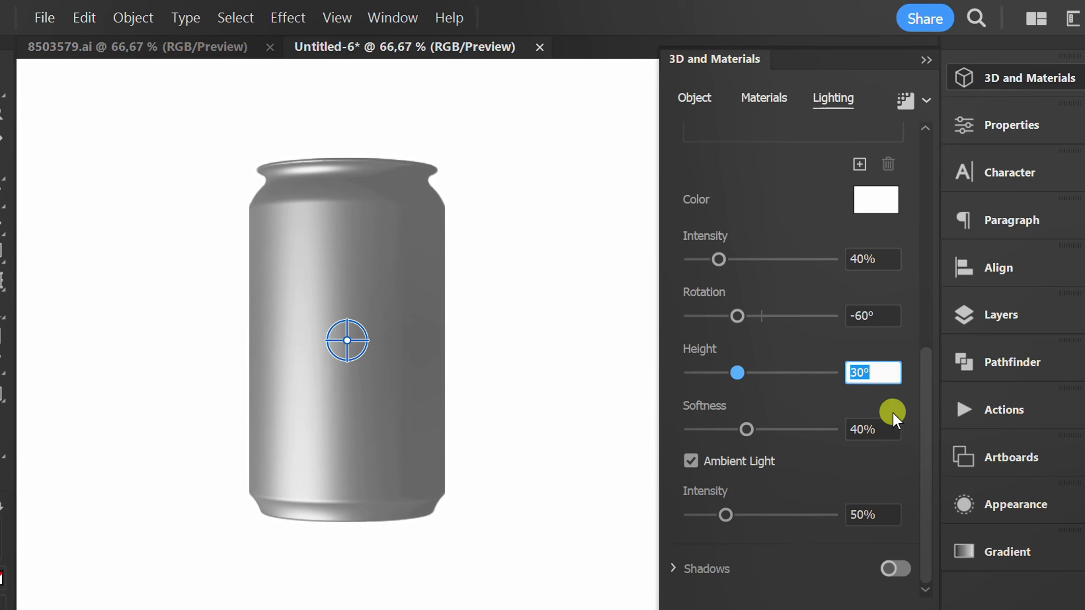
left_click(887, 429)
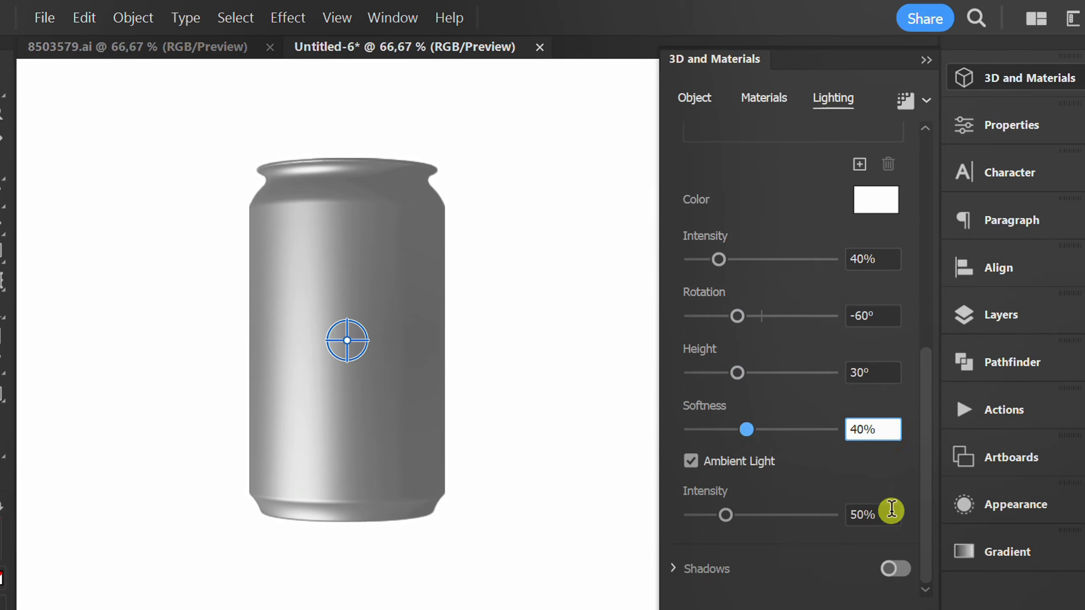
left_click(890, 515)
left_click_drag(926, 509, 935, 389)
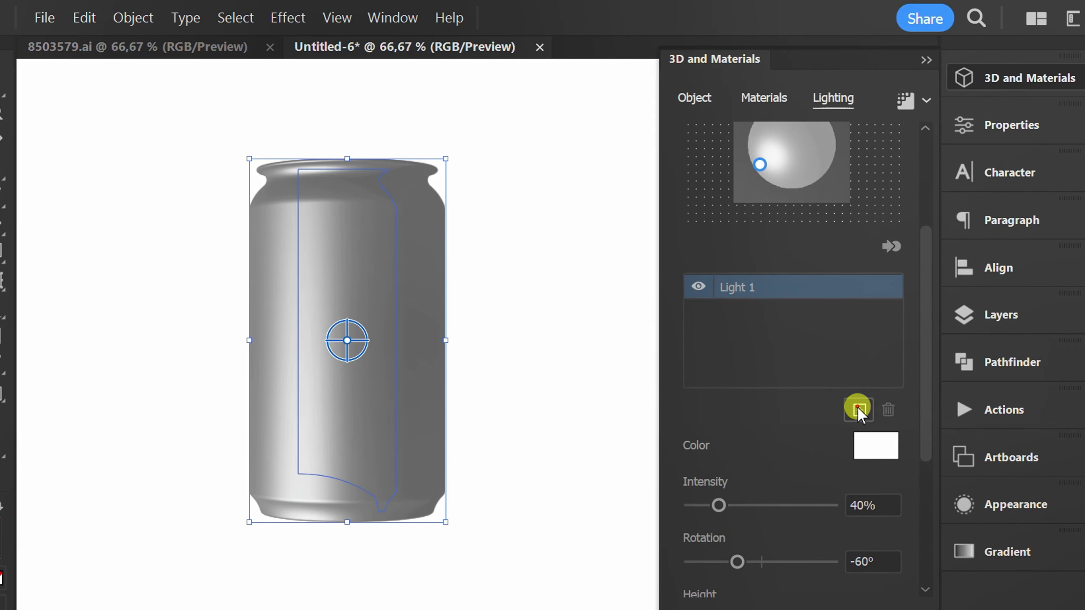
- Add a second light at 80% intensity, 130° rotation and 20° height
left_click(859, 412)
left_click_drag(926, 388, 931, 509)
left_click(891, 261)
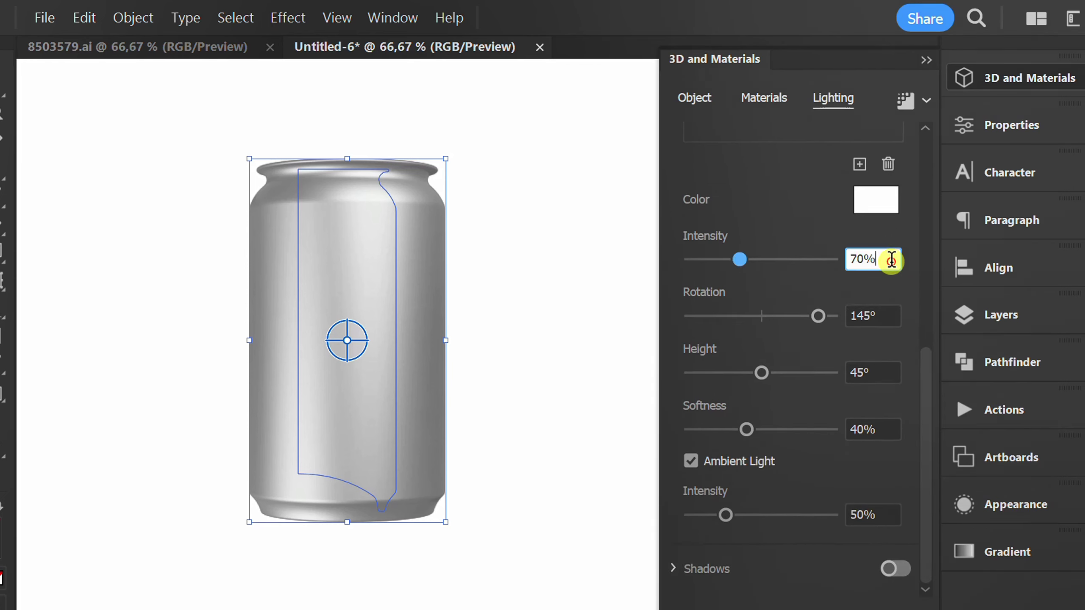
key("shift+Up")
key("shift+Up")
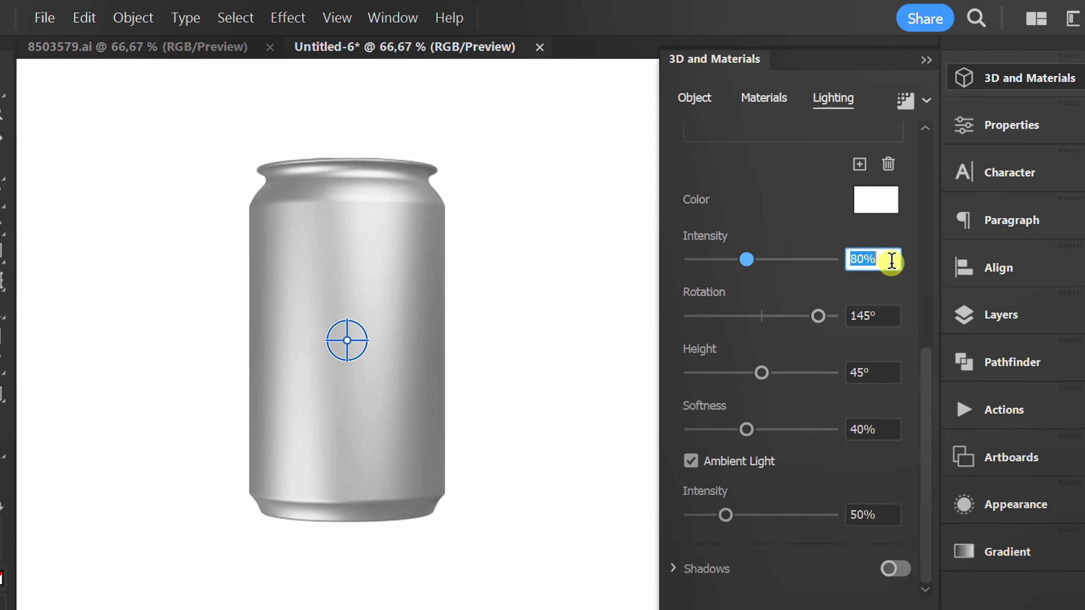
left_click(897, 316)
key("shift+Down")
key("shift+Down")
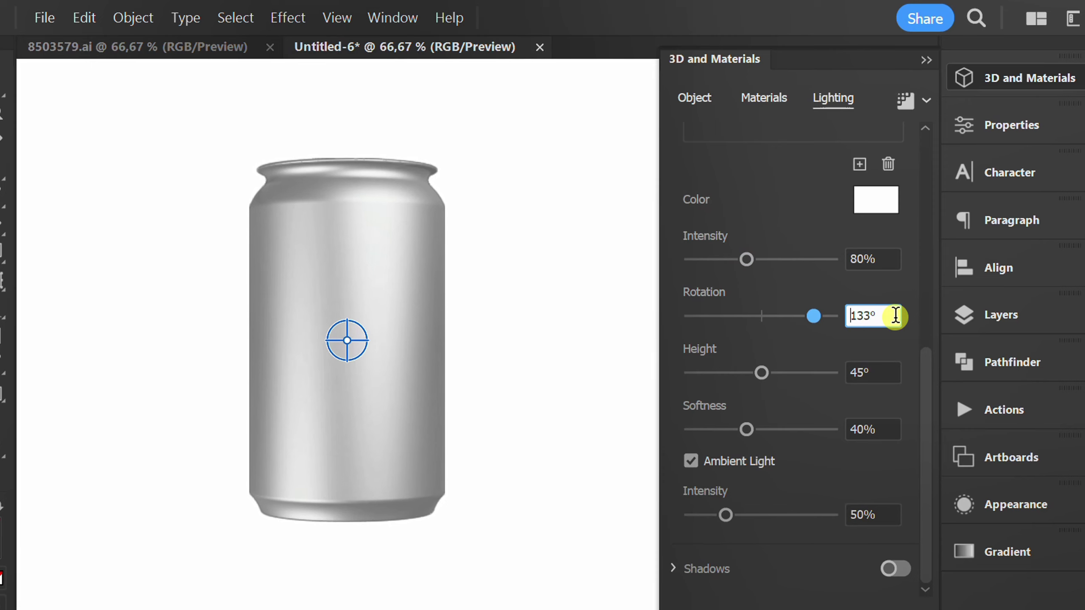
key("Down")
key("Down")
key("Down")
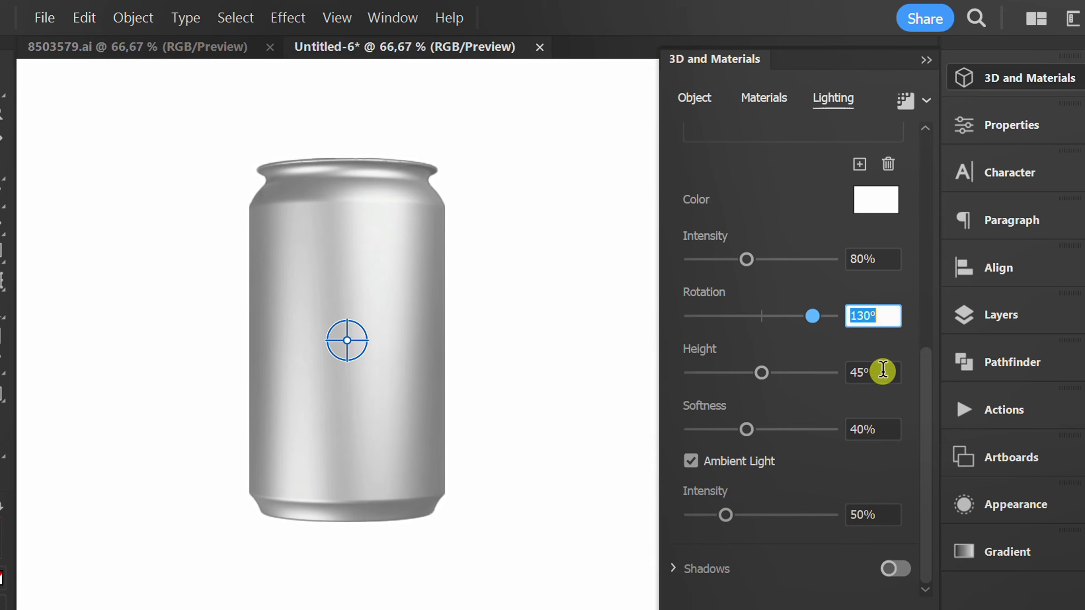
left_click(882, 371)
type("32")
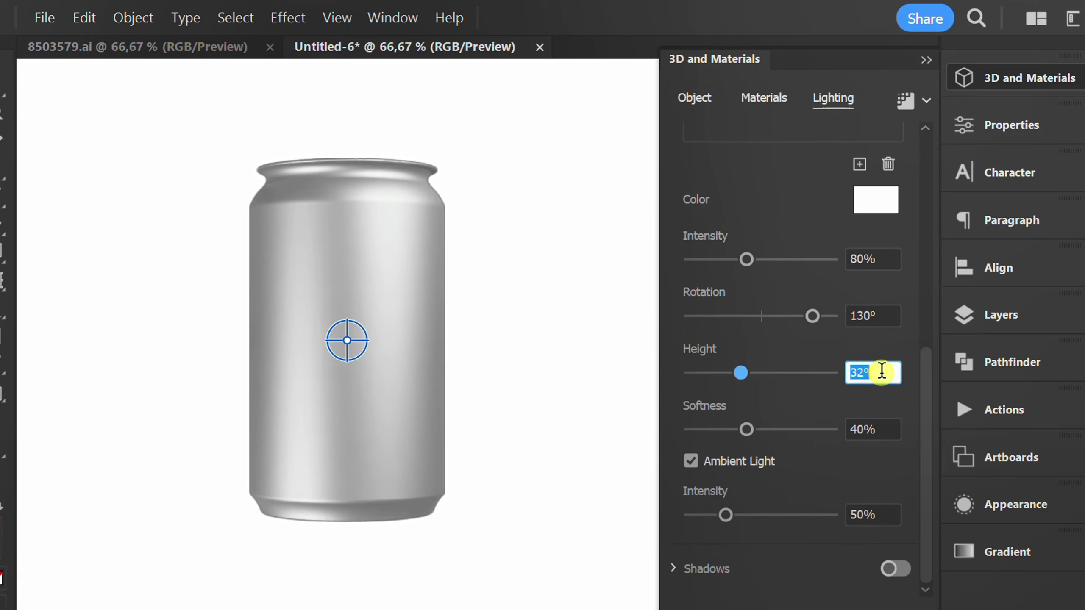
key("Down")
key("Down")
key("Down")
key("Down")
key("Down")
key("Down")
key("Down")
key("Down")
key("Down")
key("Down")
key("Down")
key("Down")
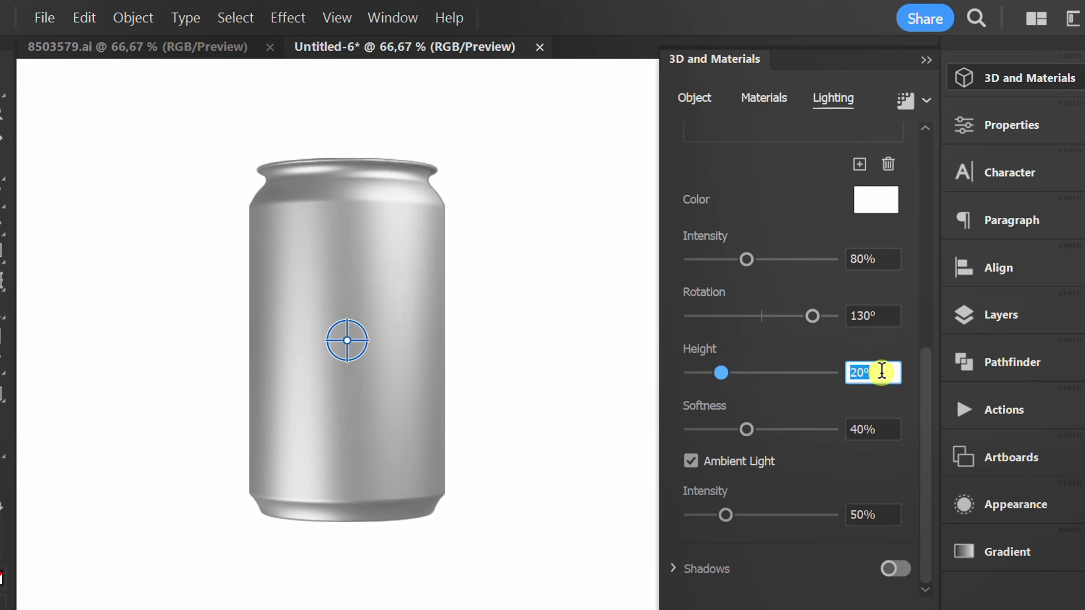
left_click(889, 429)
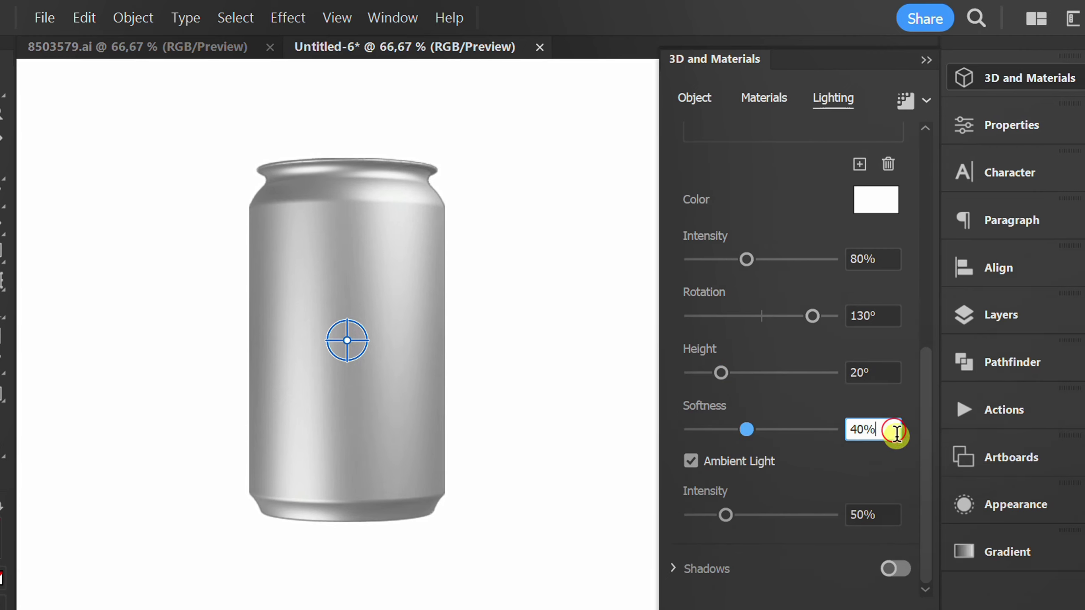
left_click(890, 514)
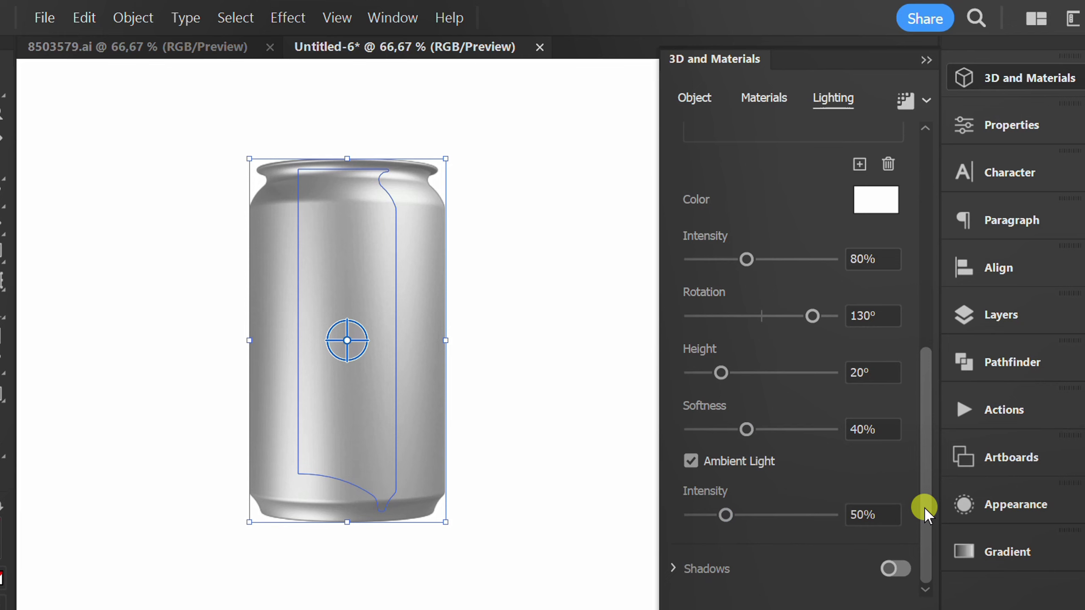
scroll(915, 492, "up", 5)
scroll(885, 148, "up", 5)
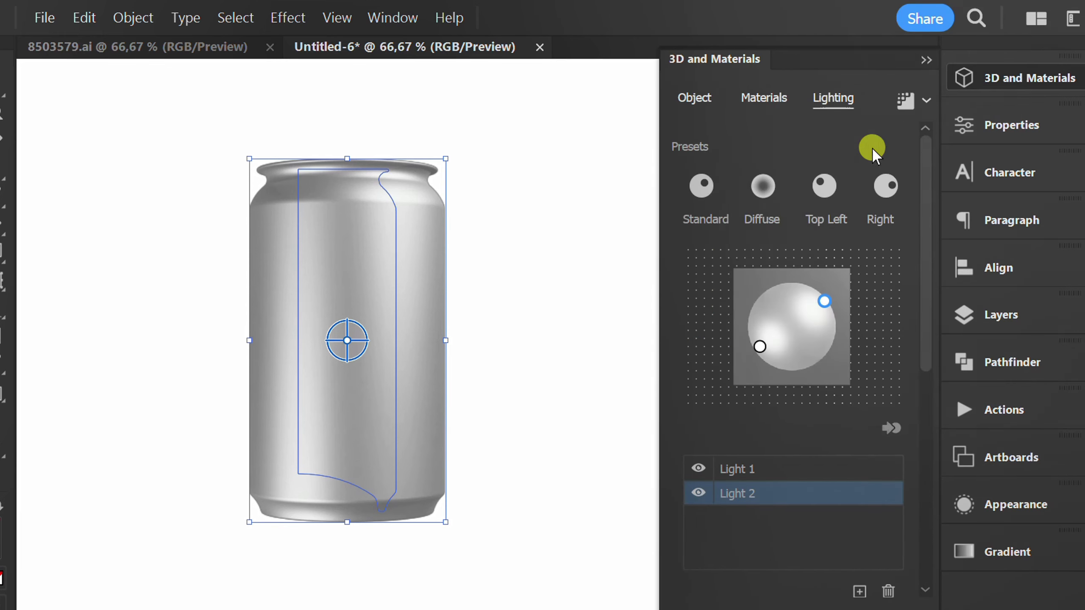
- Copy the label artwork from 8503579.ai and paste it over the can in Untitled-6
left_click(926, 59)
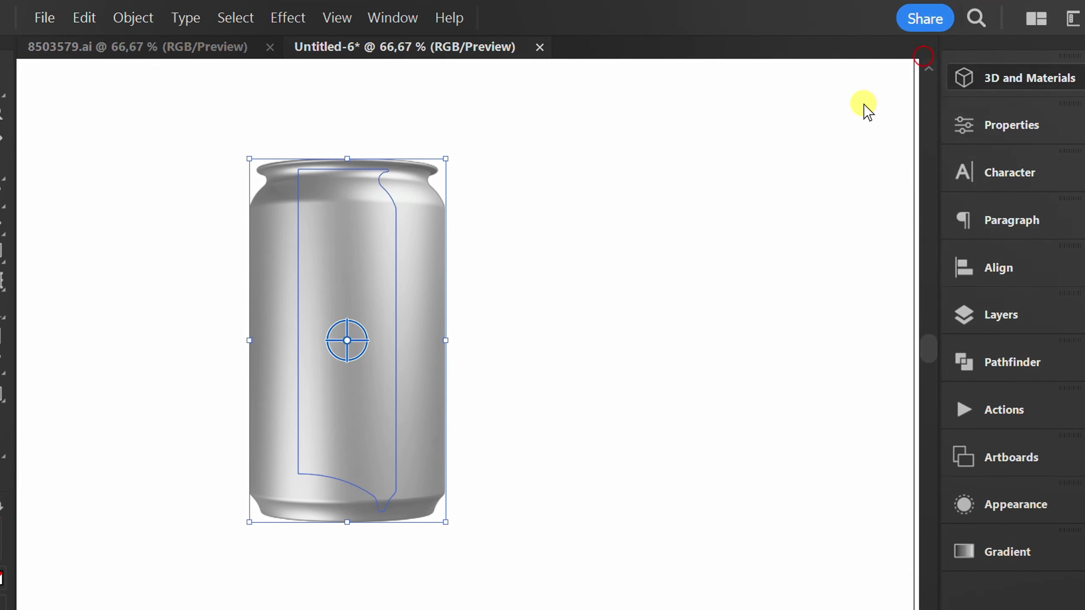
left_click(646, 273)
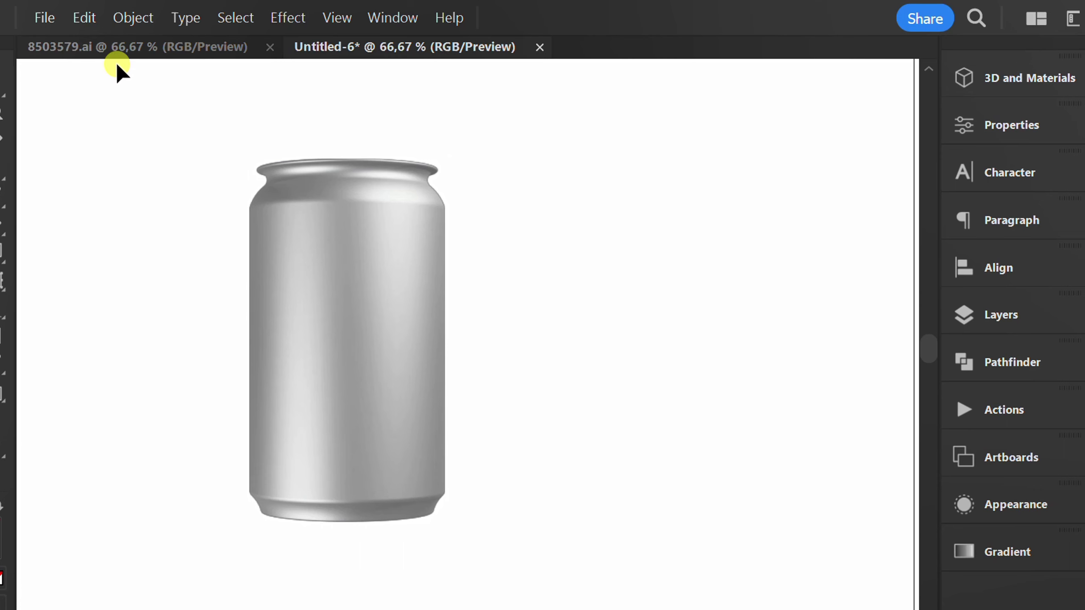
left_click(112, 49)
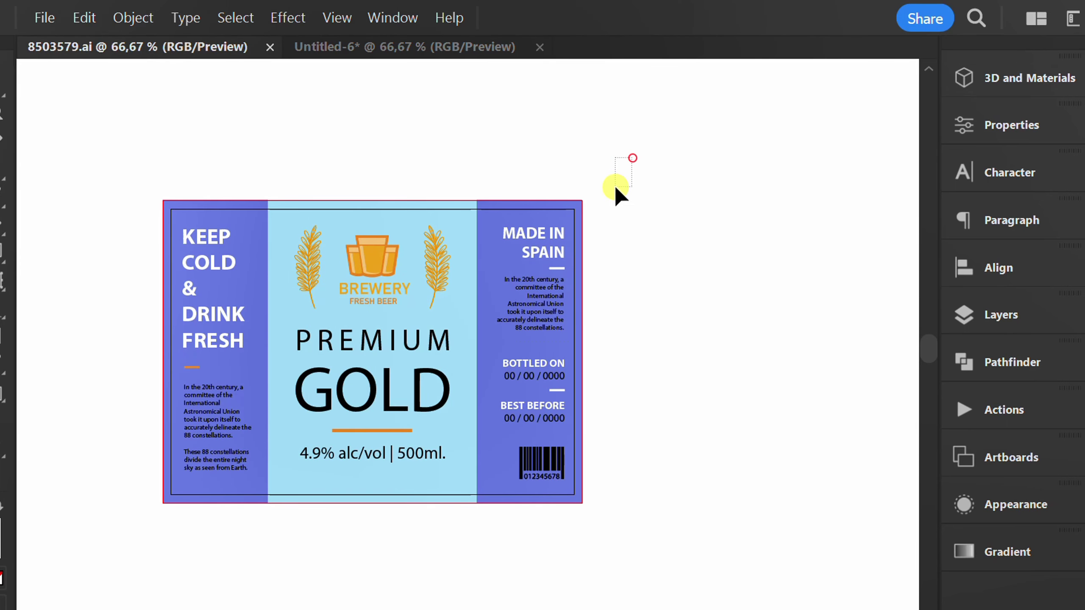
left_click_drag(625, 161, 112, 525)
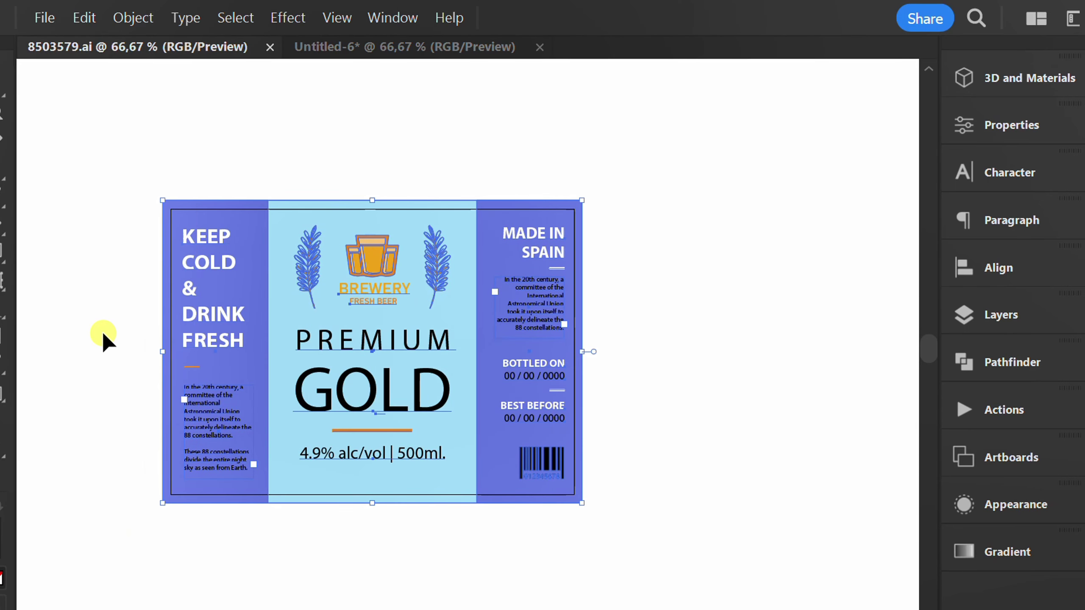
key("ctrl+c")
left_click(375, 49)
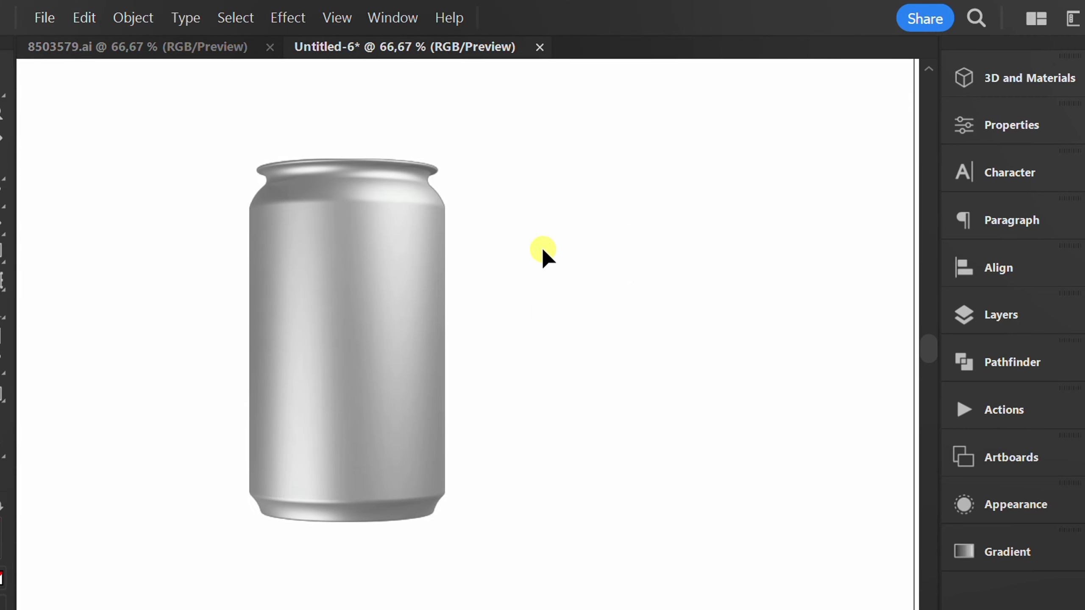
key("ctrl+v")
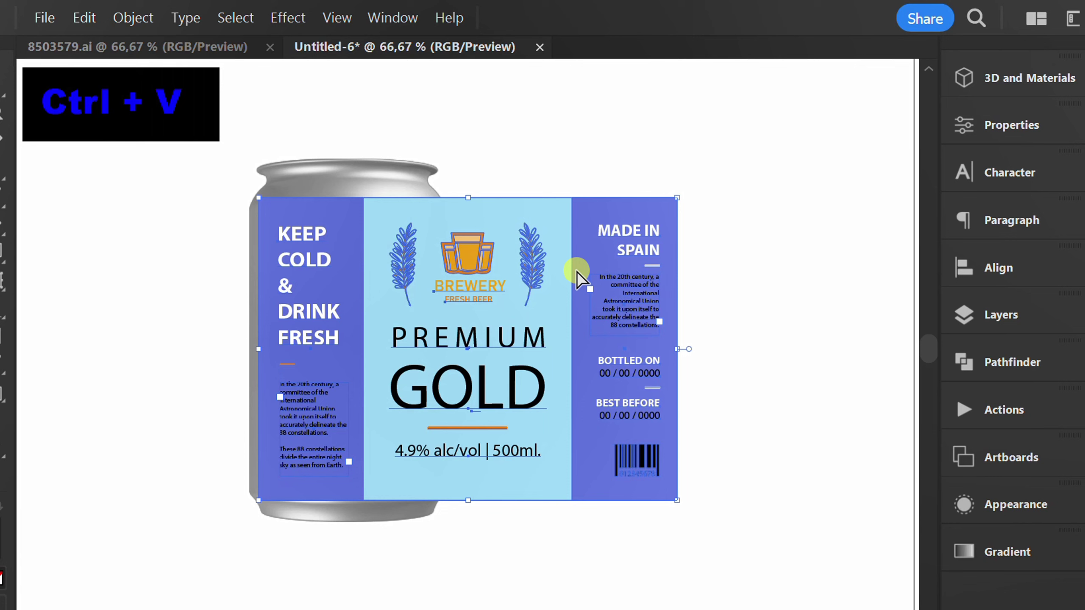
- Open the Symbols panel and drag the pasted label into it as a new symbol
left_click(392, 18)
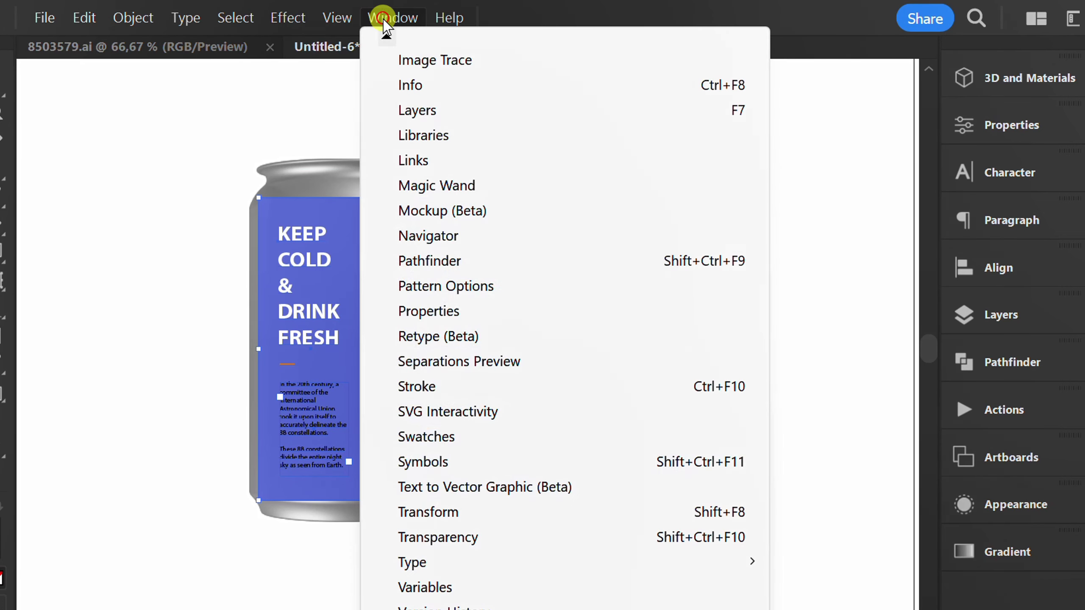
left_click(473, 461)
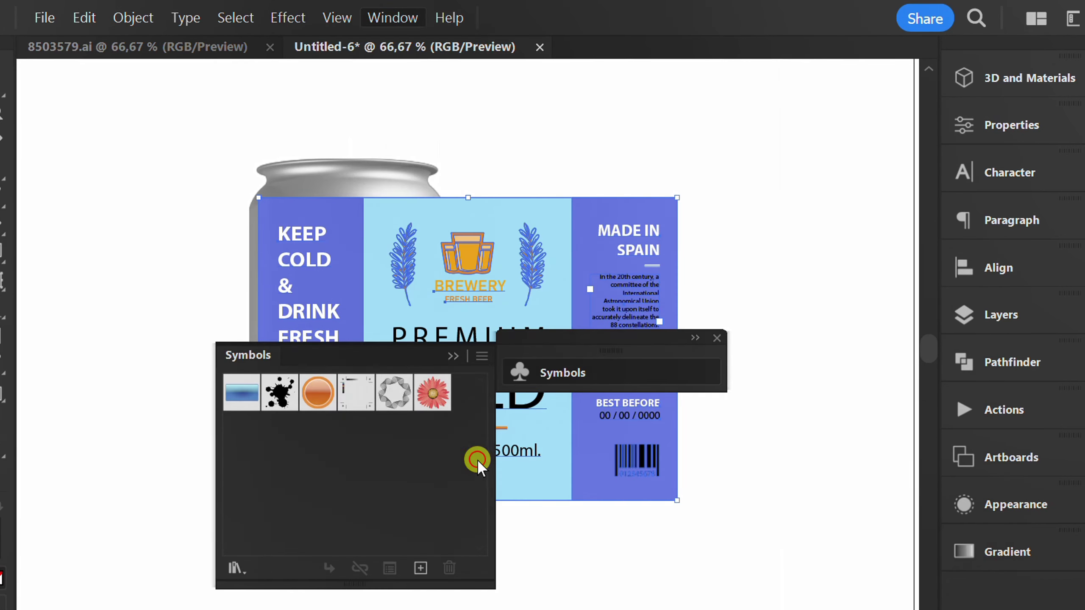
left_click(780, 456)
left_click(597, 229)
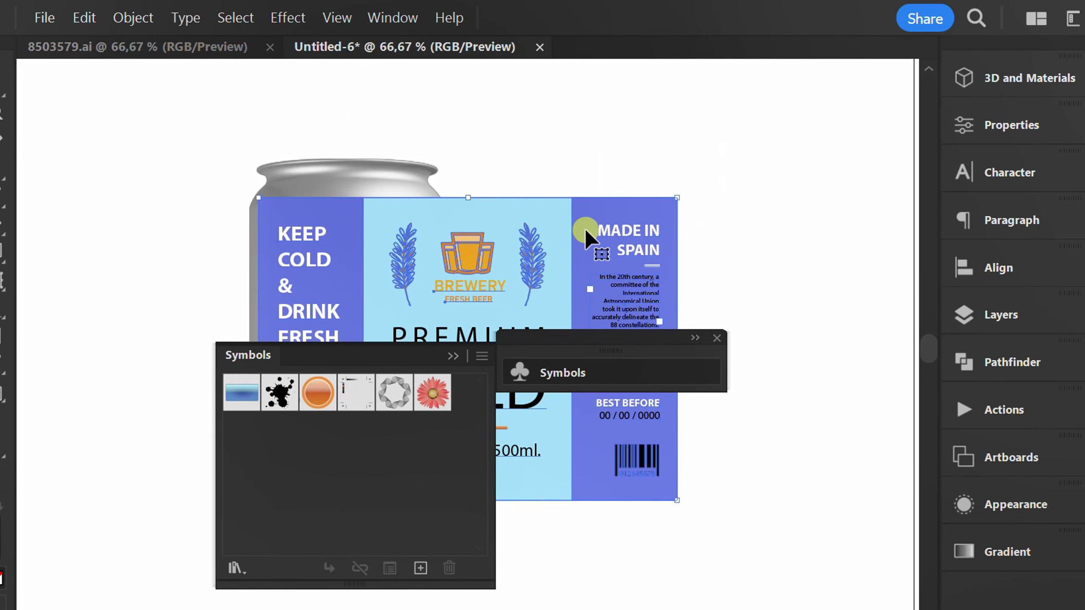
left_click_drag(536, 216, 395, 427)
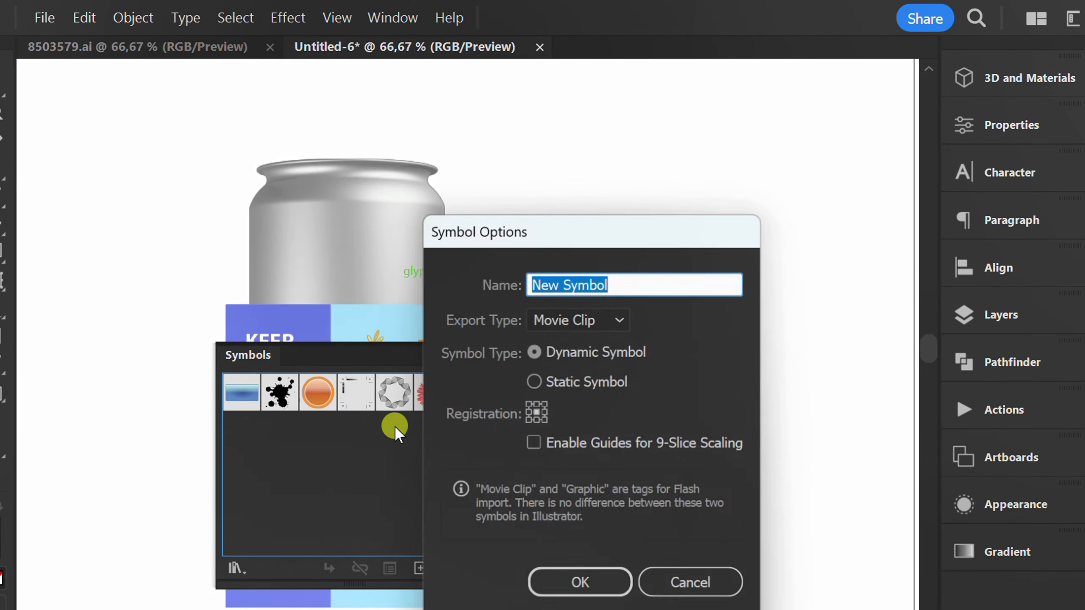
left_click(567, 581)
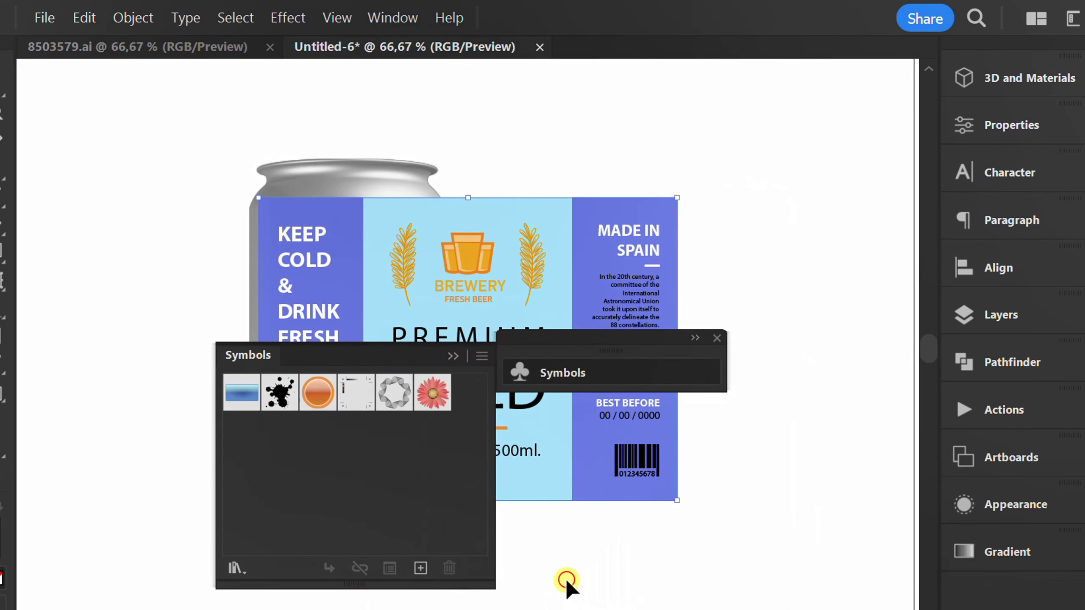
left_click(771, 297)
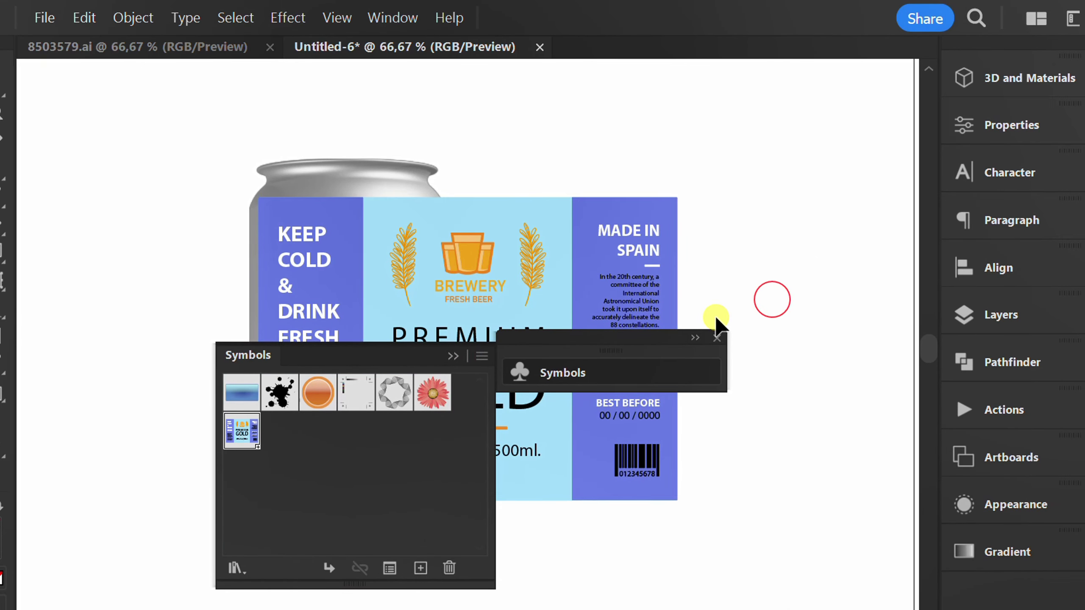
left_click_drag(394, 349, 940, 593)
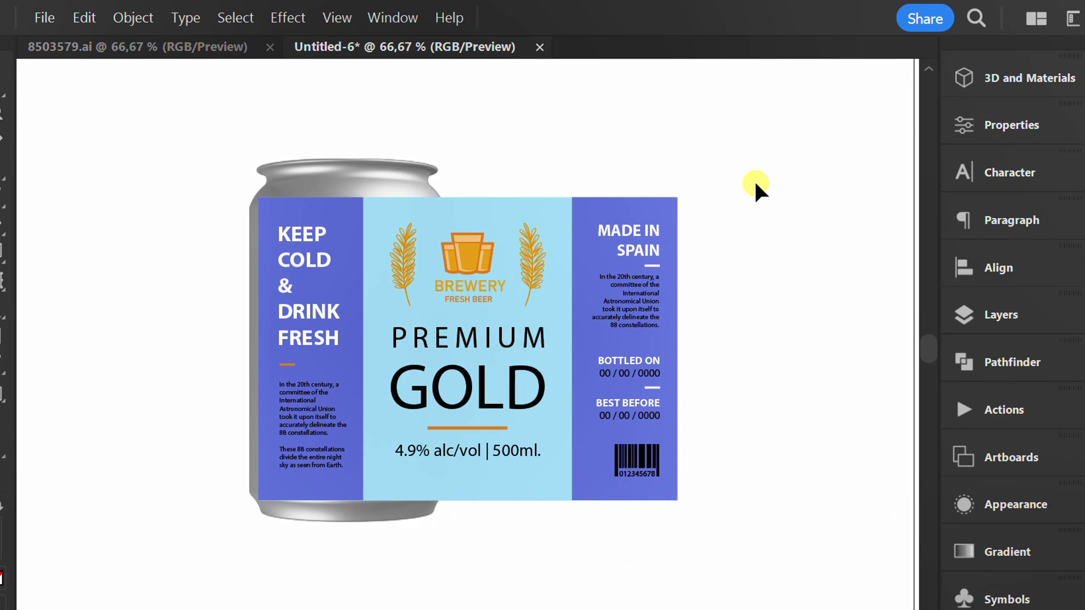
scroll(754, 181, "down", 3)
- Drag the label off the artboard to the left, recentre the view and select the can
left_click_drag(677, 252, 230, 227)
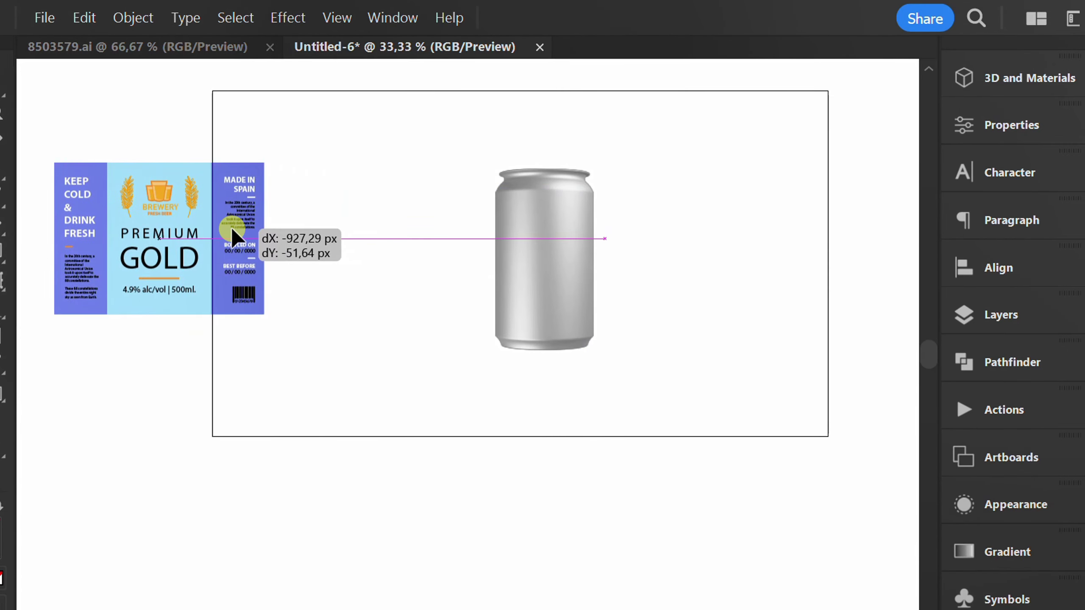
scroll(636, 241, "up", 3)
left_click_drag(648, 229, 596, 273)
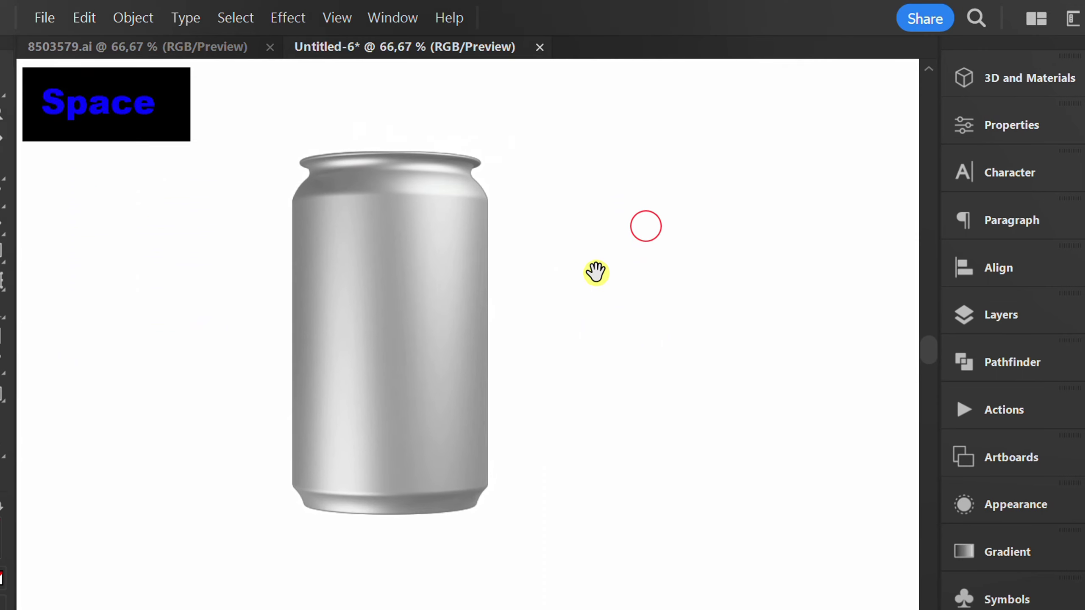
left_click_drag(573, 144, 441, 255)
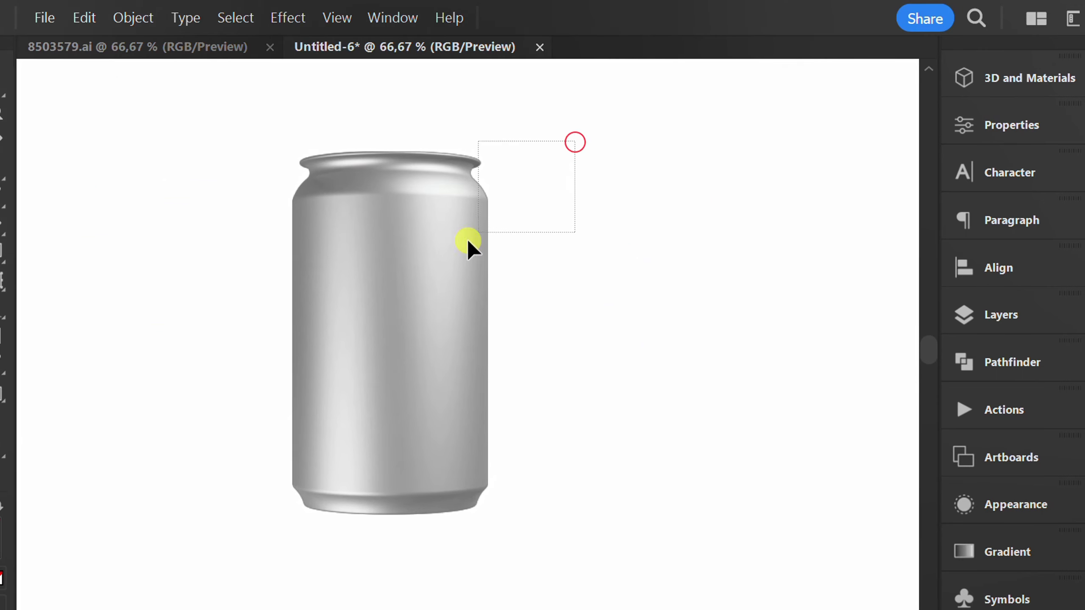
- Apply the New Symbol label graphic to the can in the 3D Materials graphics options
left_click(1000, 76)
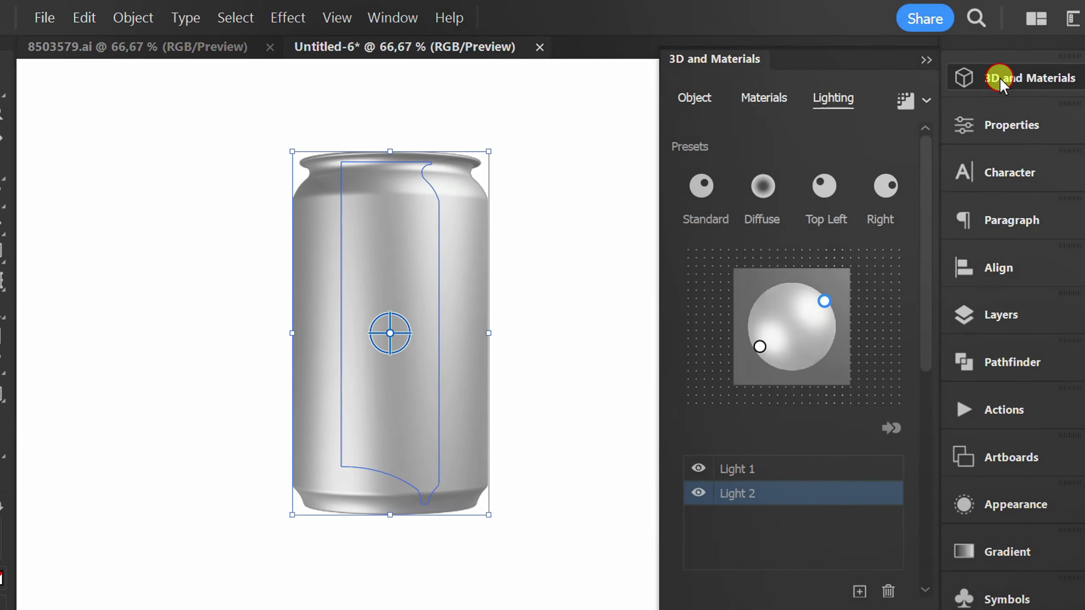
left_click(763, 100)
left_click_drag(920, 246, 919, 316)
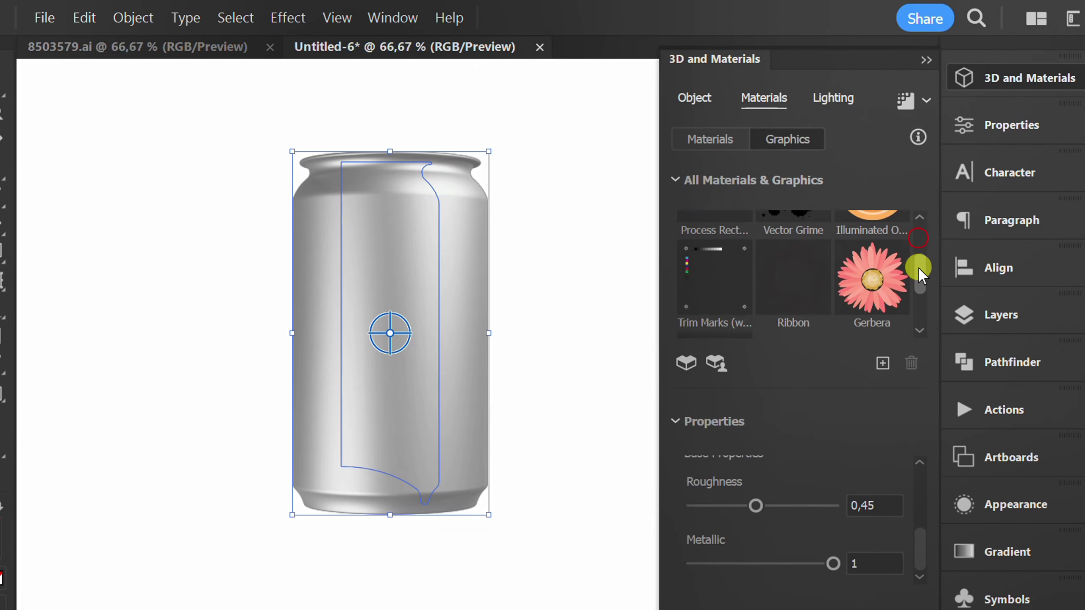
left_click(724, 274)
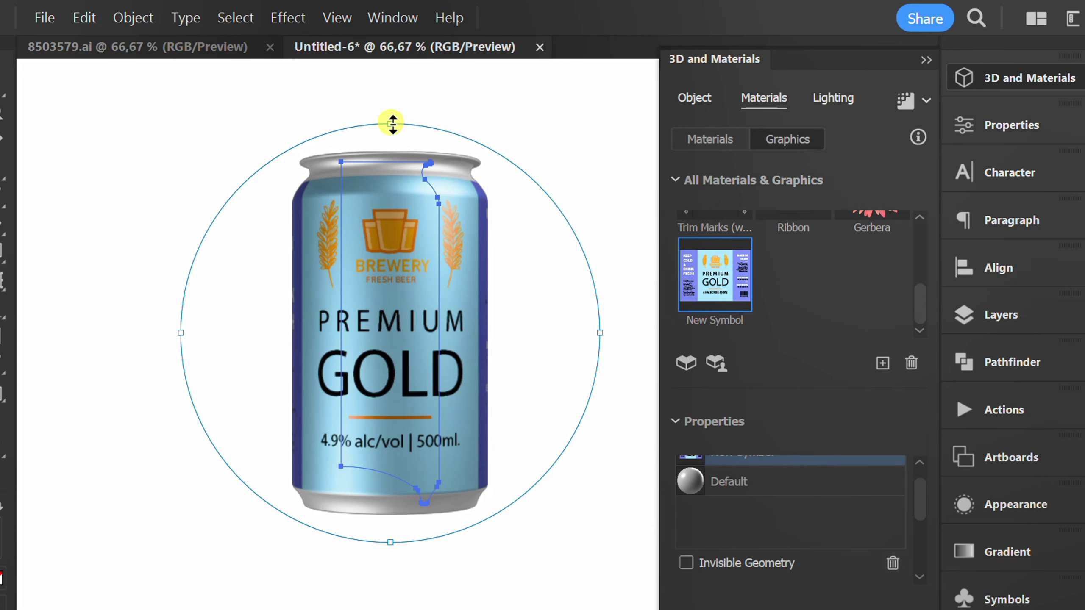
- Resize the mapped label graphic to cover the can's body
left_click_drag(392, 126, 393, 149)
left_click_drag(387, 340, 385, 344)
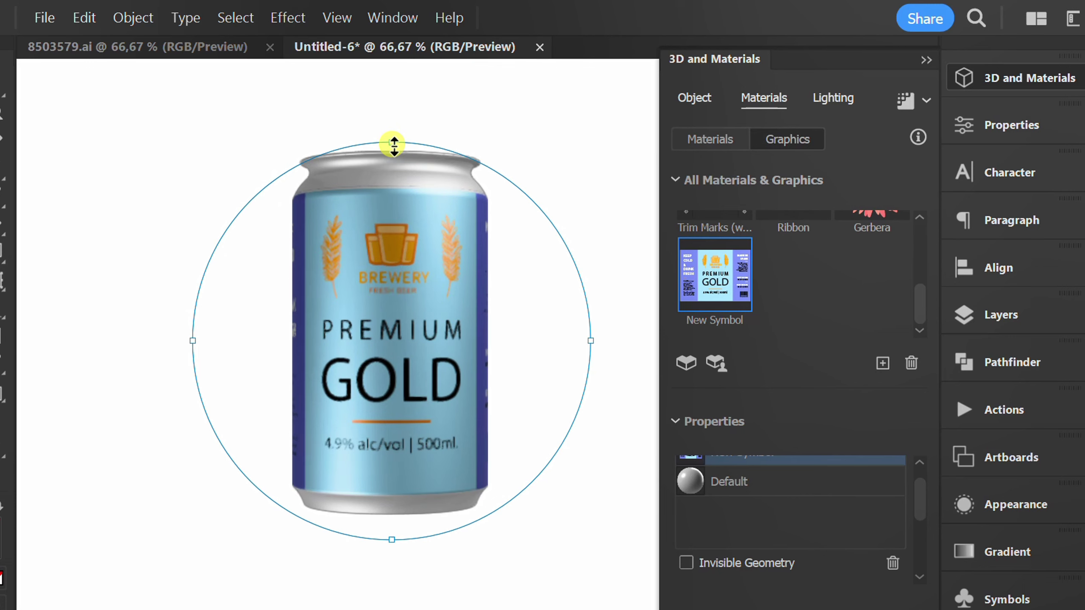
left_click_drag(394, 146, 394, 153)
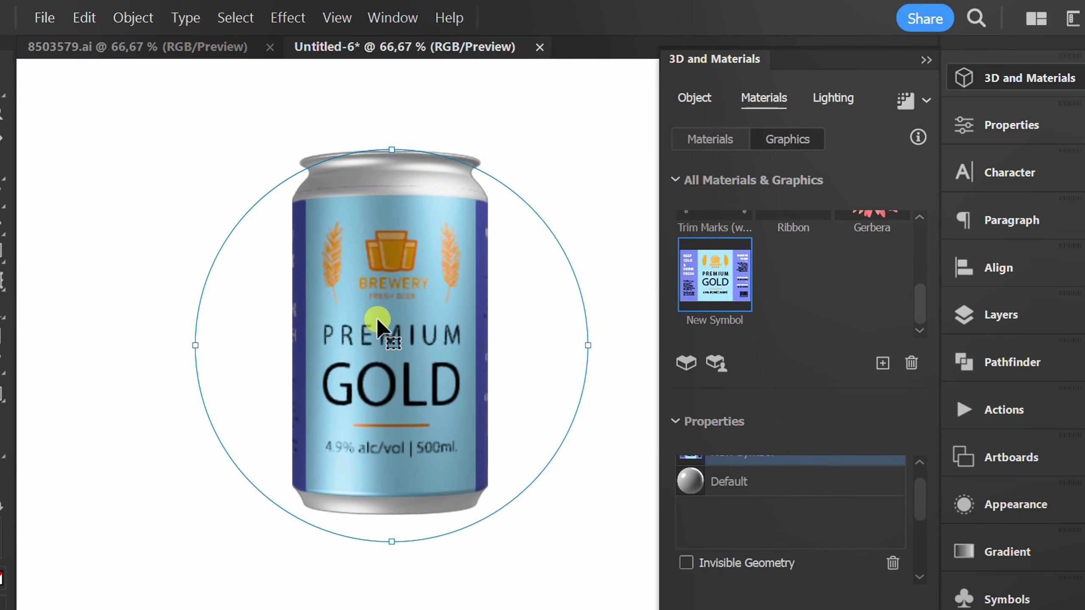
left_click(377, 317)
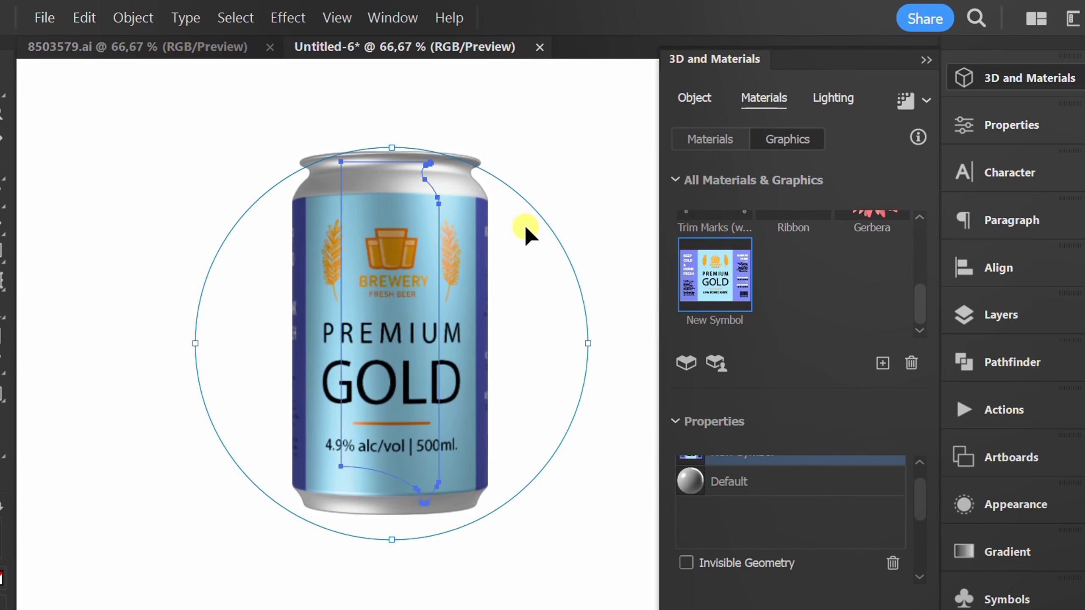
left_click(582, 175)
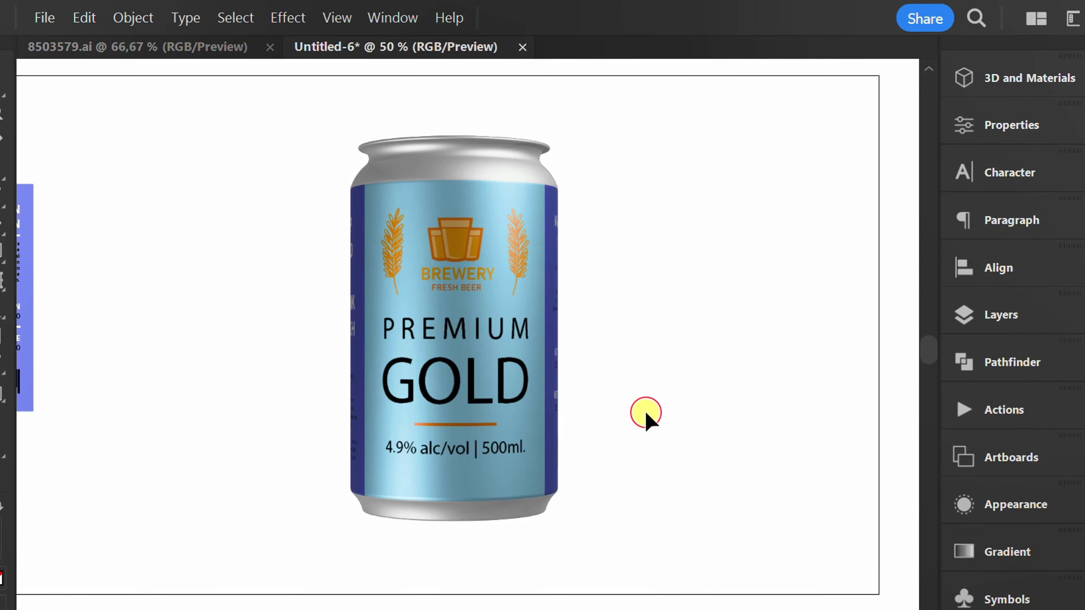